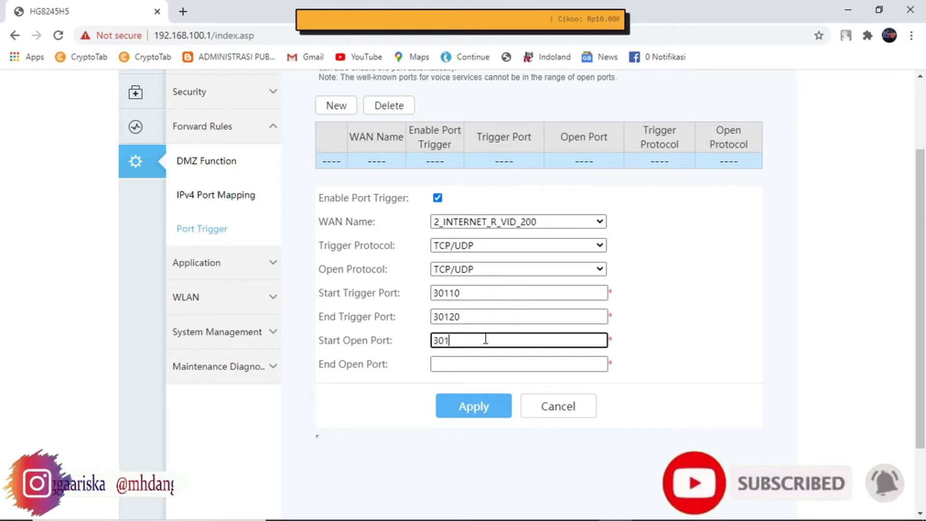
- Complete the open port range as 30110 to 30120 and apply the port trigger rule
{"action": "key", "text": "Tab"}
{"action": "type", "text": "301"}
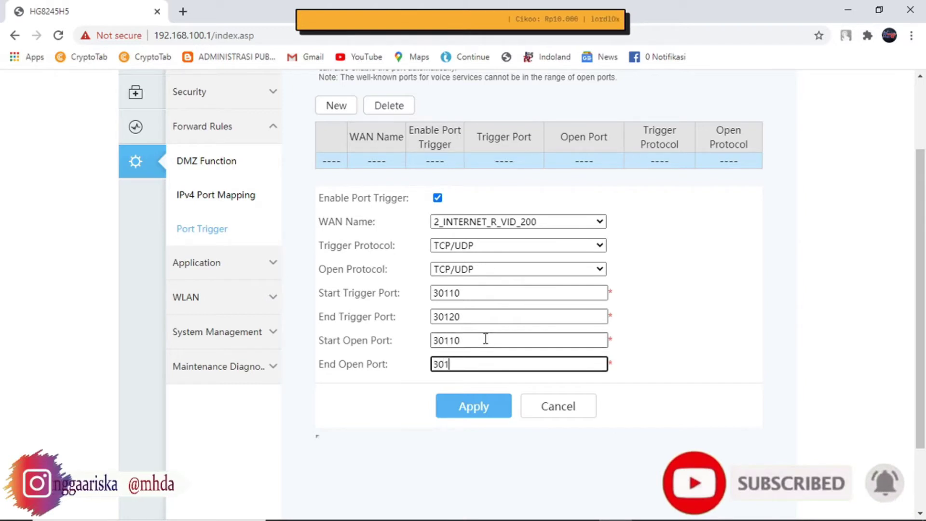
{"action": "type", "text": "20"}
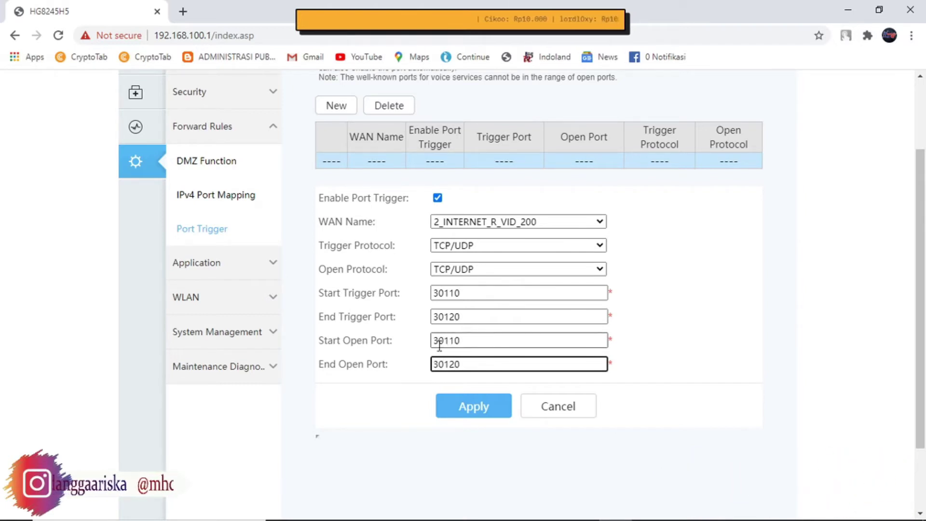
{"action": "left_click", "coordinate": [490, 413]}
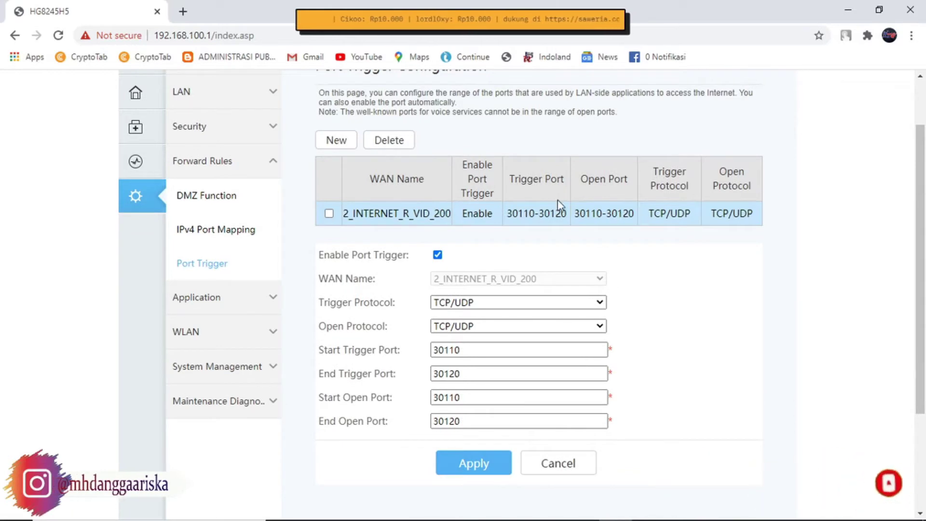
{"action": "scroll", "coordinate": [789, 239], "scroll_direction": "down", "scroll_amount": 1}
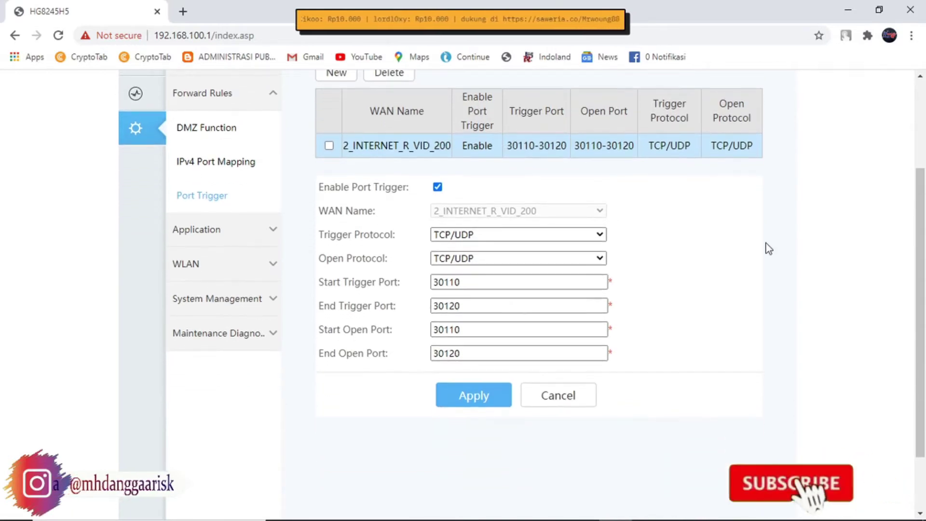
- Switch to Windows Settings and open Windows Firewall from the Network & Internet status page
{"action": "mouse_move", "coordinate": [176, 519]}
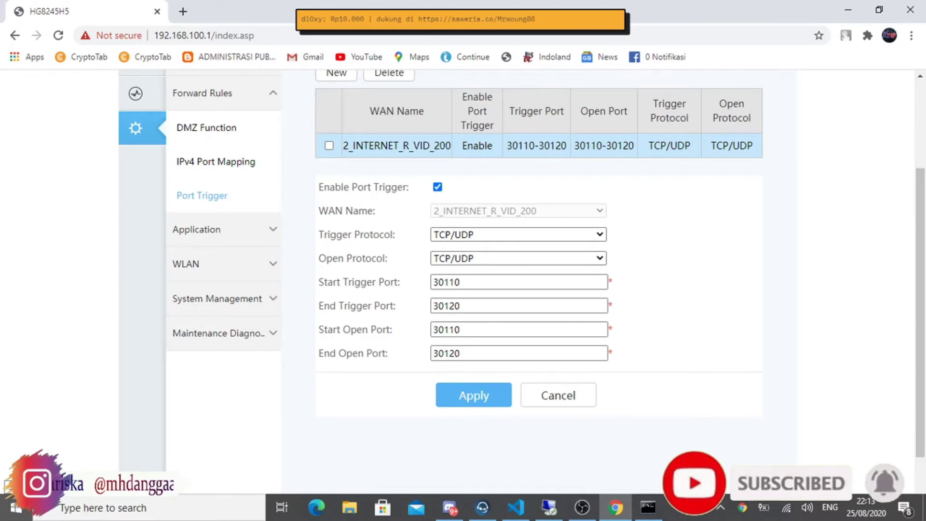
{"action": "left_click", "coordinate": [17, 515]}
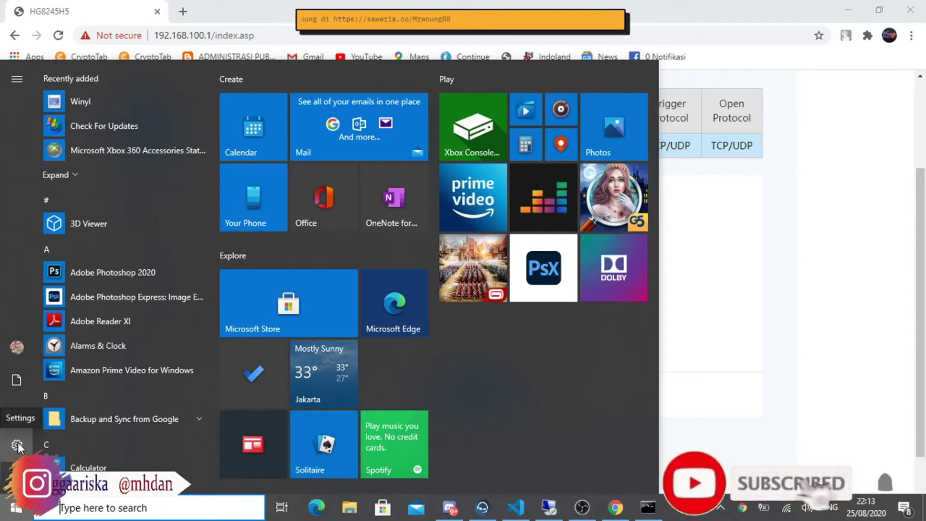
{"action": "left_click", "coordinate": [19, 442]}
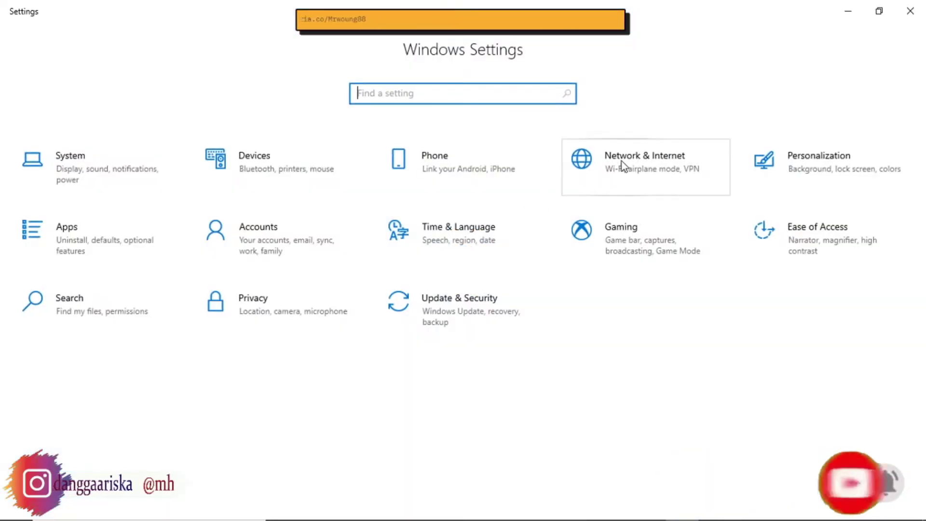
{"action": "left_click", "coordinate": [646, 165]}
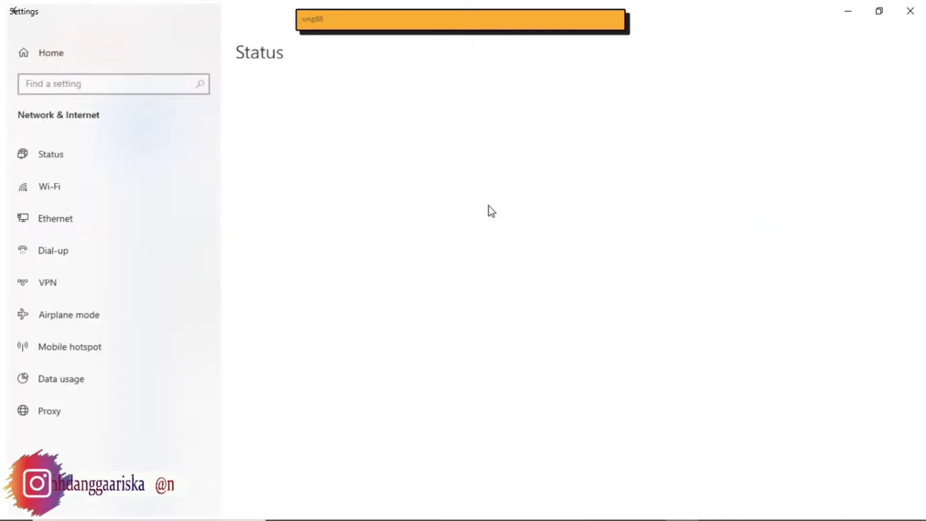
{"action": "scroll", "coordinate": [337, 347], "scroll_direction": "down", "scroll_amount": 2}
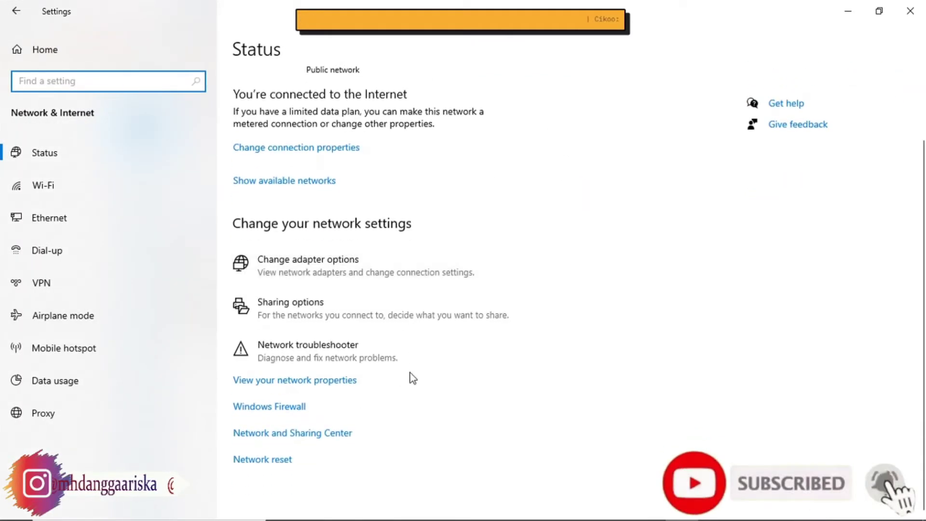
{"action": "left_click", "coordinate": [279, 409]}
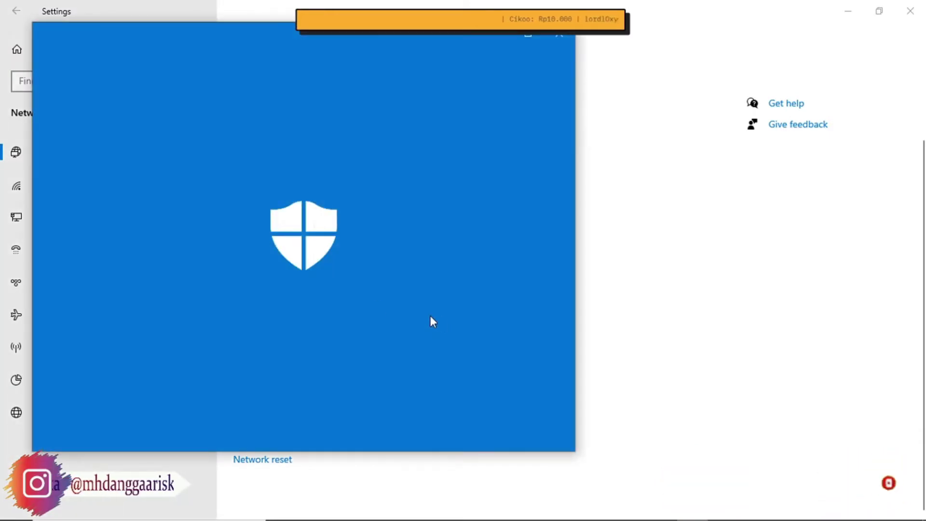
- Open the firewall's advanced settings, close Windows Security, and reposition the Windows Defender Firewall with Advanced Security window
{"action": "scroll", "coordinate": [269, 282], "scroll_direction": "down", "scroll_amount": 5}
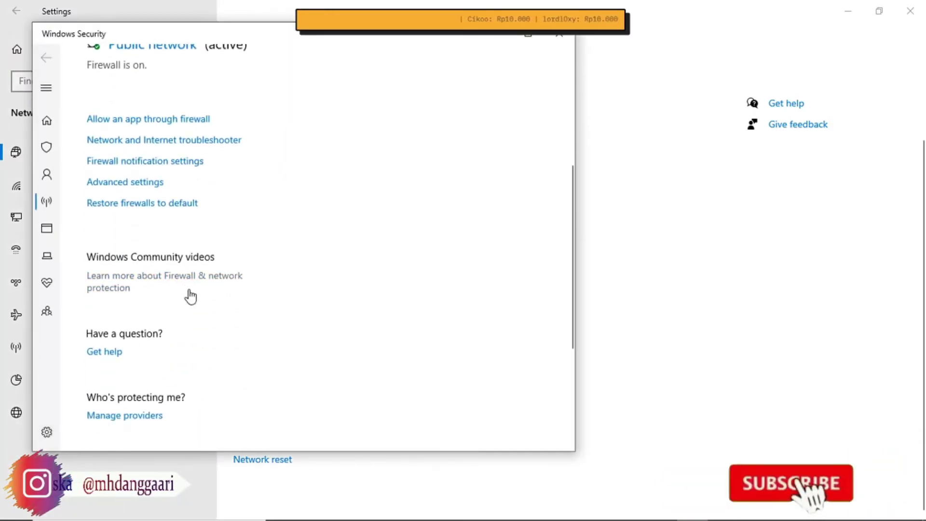
{"action": "left_click", "coordinate": [127, 186]}
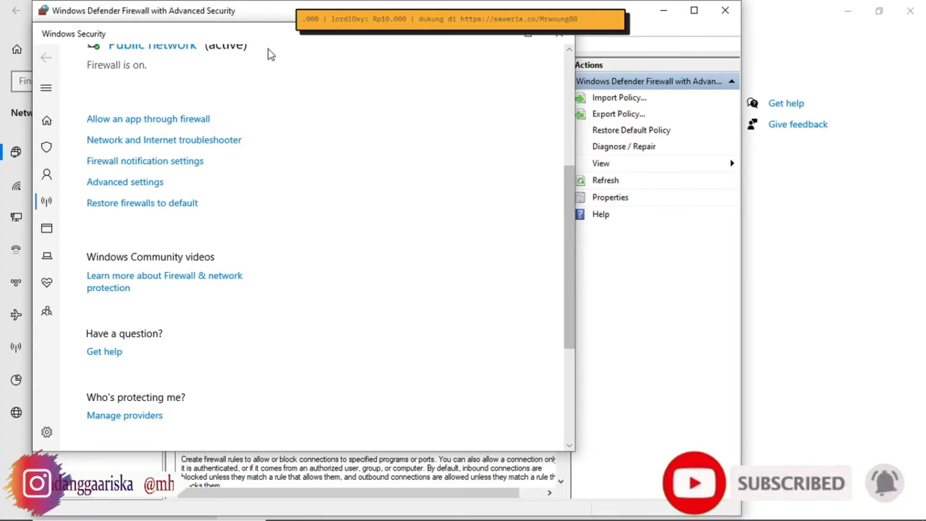
{"action": "left_click_drag", "start_coordinate": [268, 42], "coordinate": [311, 75]}
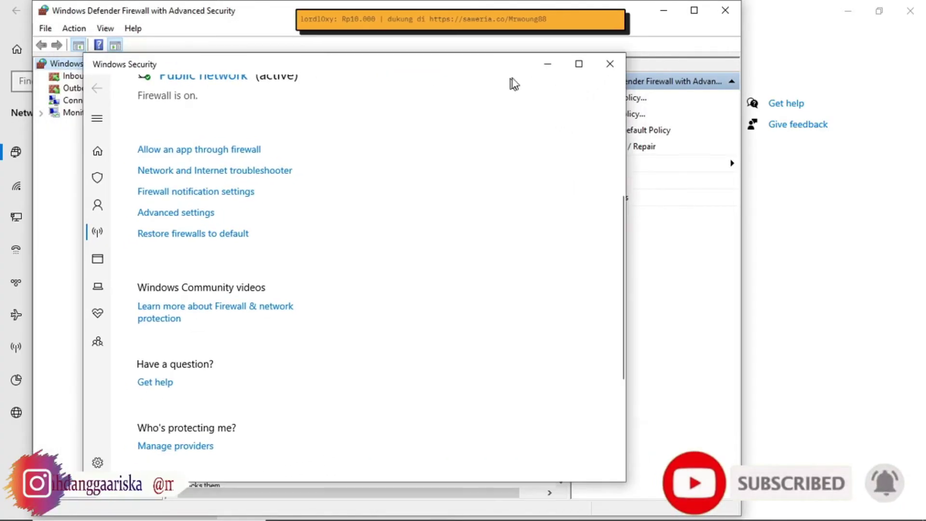
{"action": "left_click", "coordinate": [608, 64]}
{"action": "left_click_drag", "start_coordinate": [85, 14], "coordinate": [148, 26]}
{"action": "left_click_drag", "start_coordinate": [261, 32], "coordinate": [249, 24]}
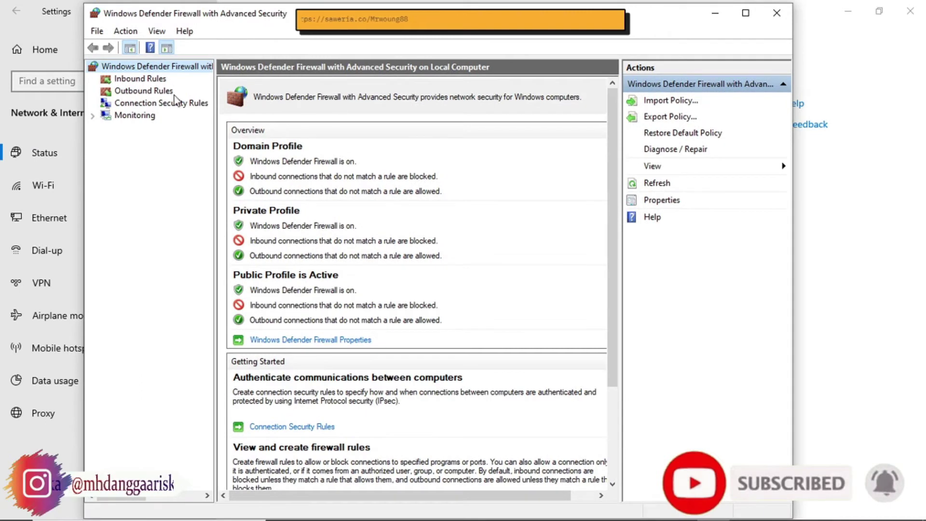
{"action": "left_click", "coordinate": [128, 82]}
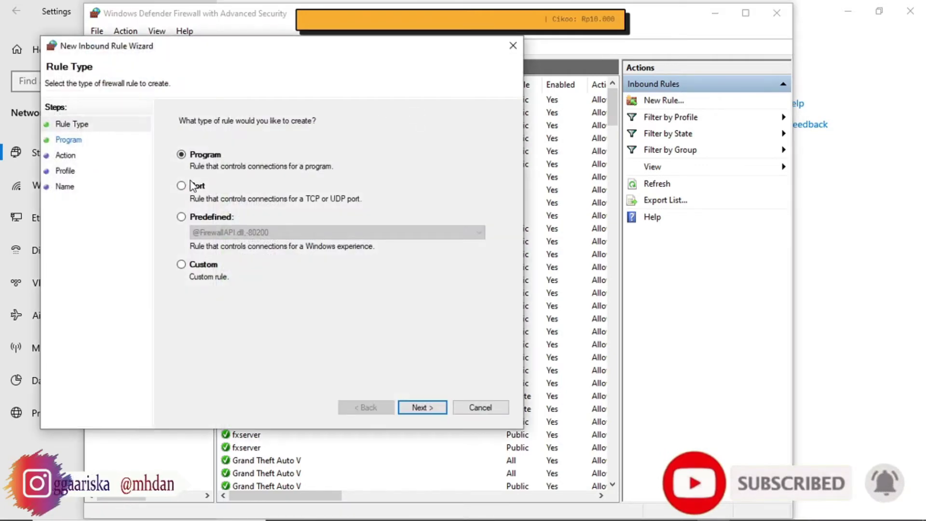
{"action": "left_click", "coordinate": [193, 187]}
{"action": "left_click", "coordinate": [418, 409]}
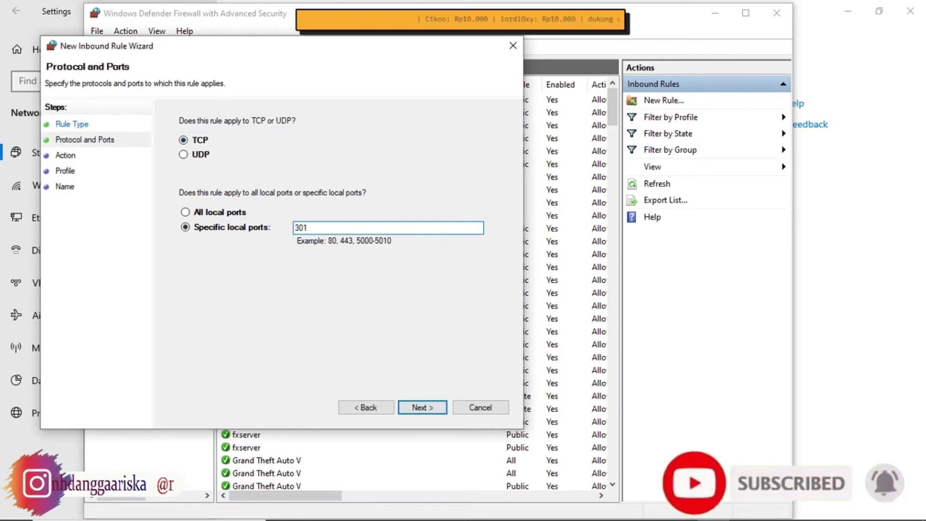
{"action": "type", "text": "30110-30120"}
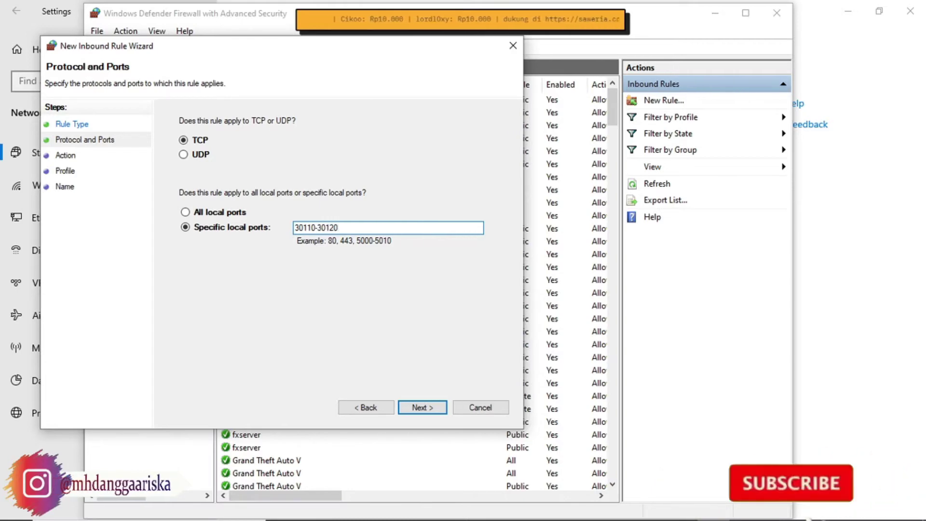
{"action": "left_click", "coordinate": [435, 410]}
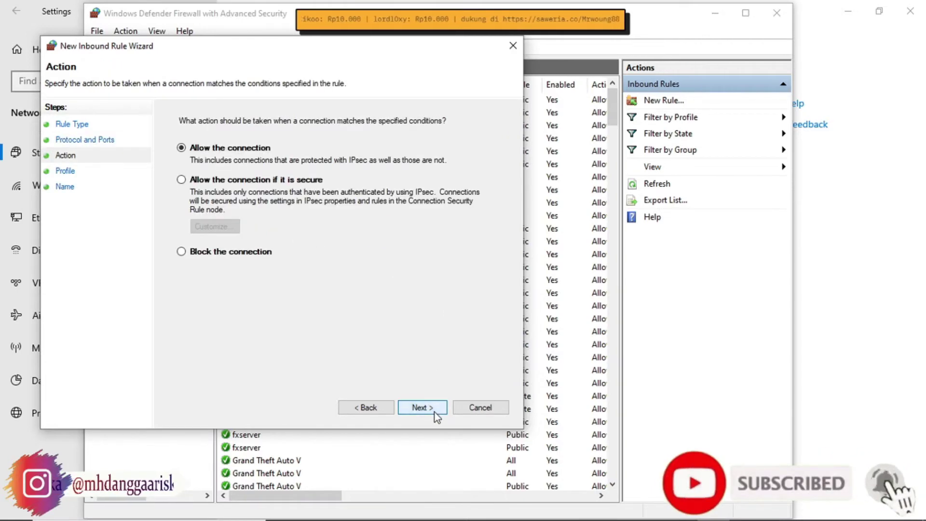
- Allow the connection with the default profiles, name the inbound rule "tcp fivem" and finish creating it
{"action": "left_click", "coordinate": [435, 410]}
{"action": "left_click", "coordinate": [435, 410]}
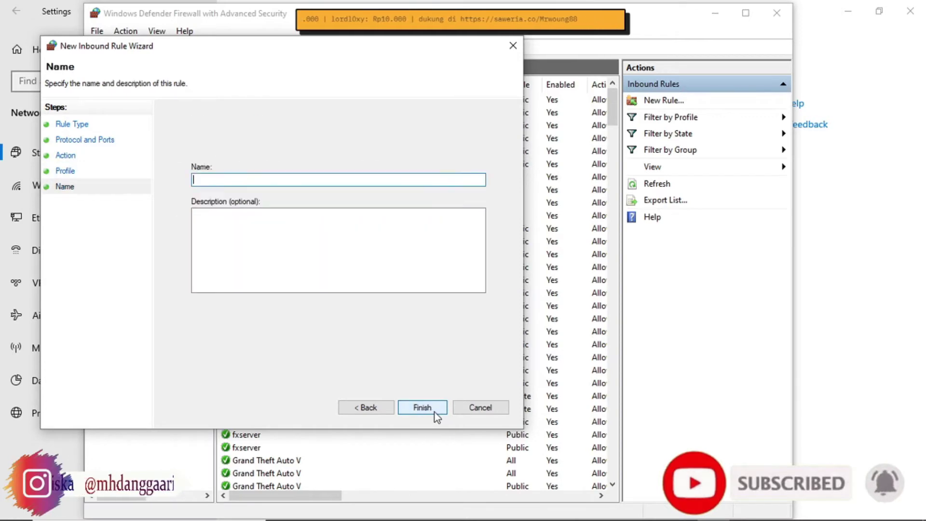
{"action": "type", "text": "tcp fivem"}
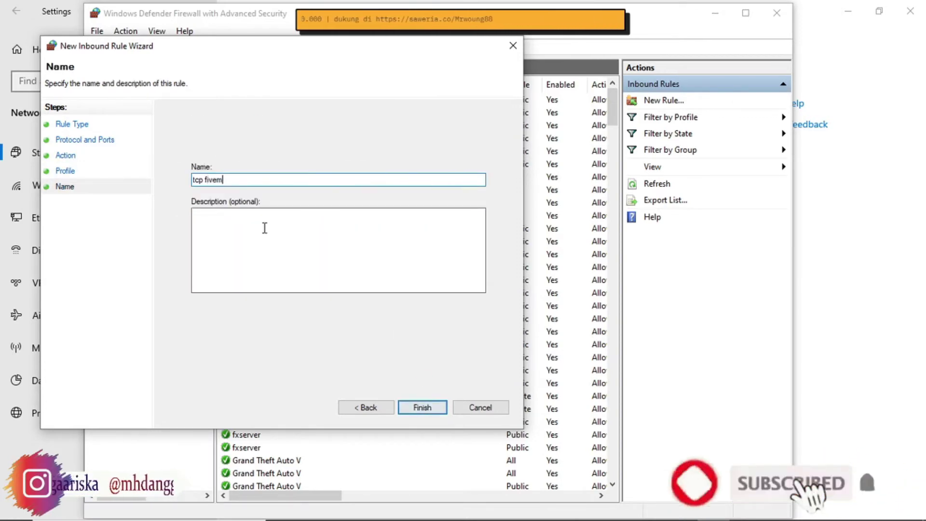
{"action": "left_click_drag", "start_coordinate": [192, 176], "coordinate": [209, 176]}
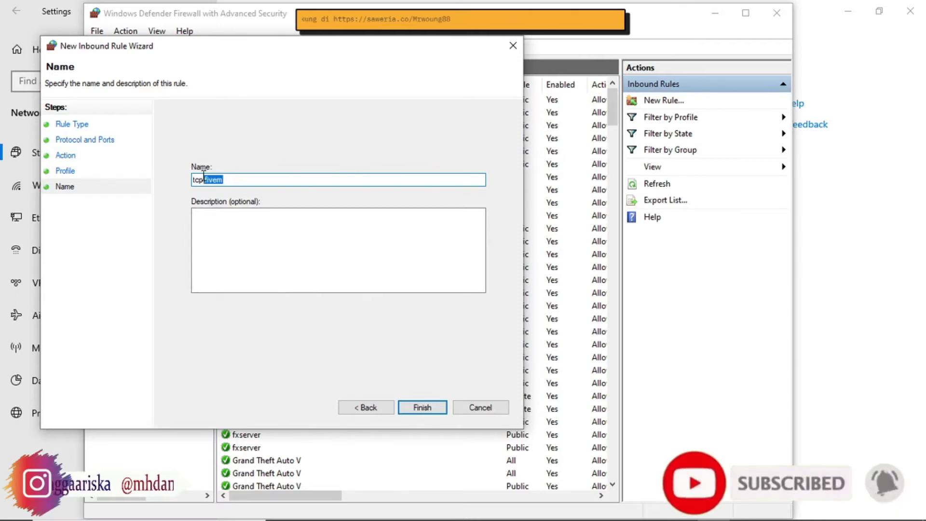
{"action": "left_click", "coordinate": [418, 408]}
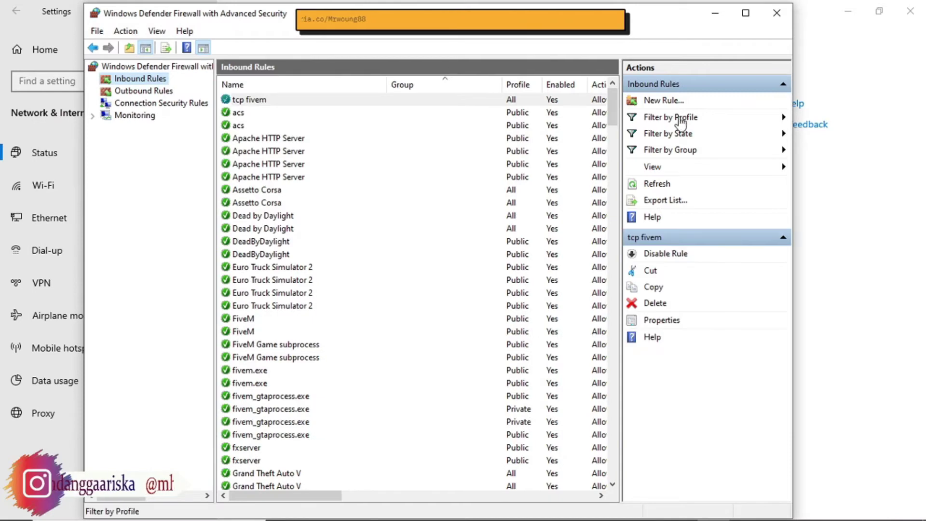
{"action": "left_click", "coordinate": [657, 101]}
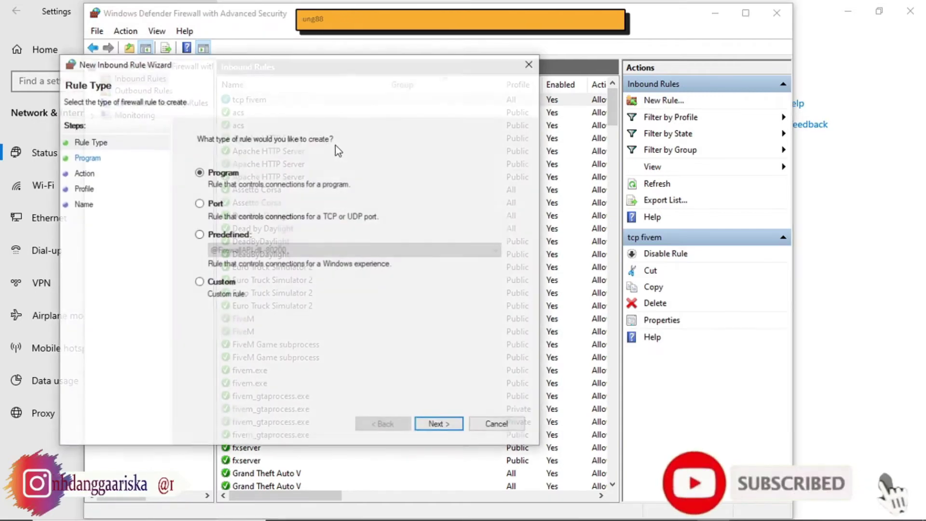
{"action": "left_click", "coordinate": [453, 431]}
{"action": "left_click", "coordinate": [217, 173]}
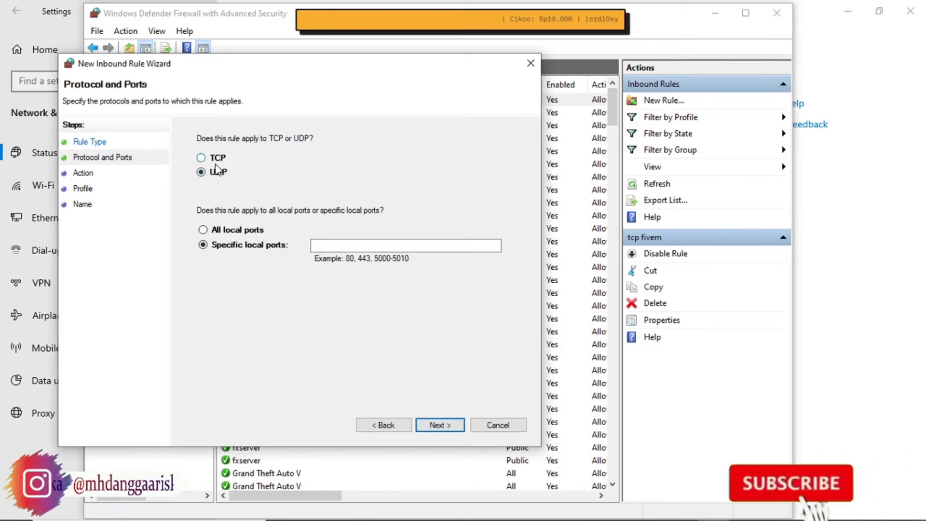
{"action": "left_click", "coordinate": [366, 243]}
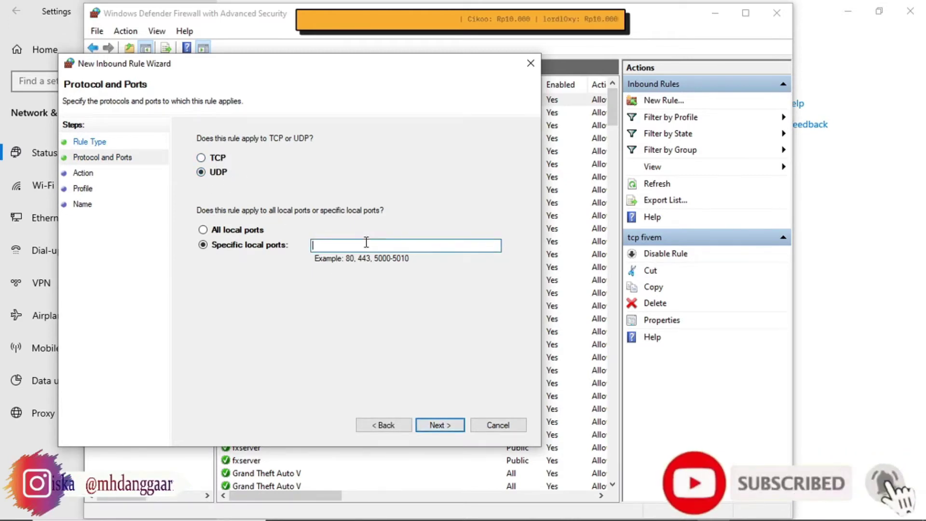
{"action": "type", "text": "30110-"}
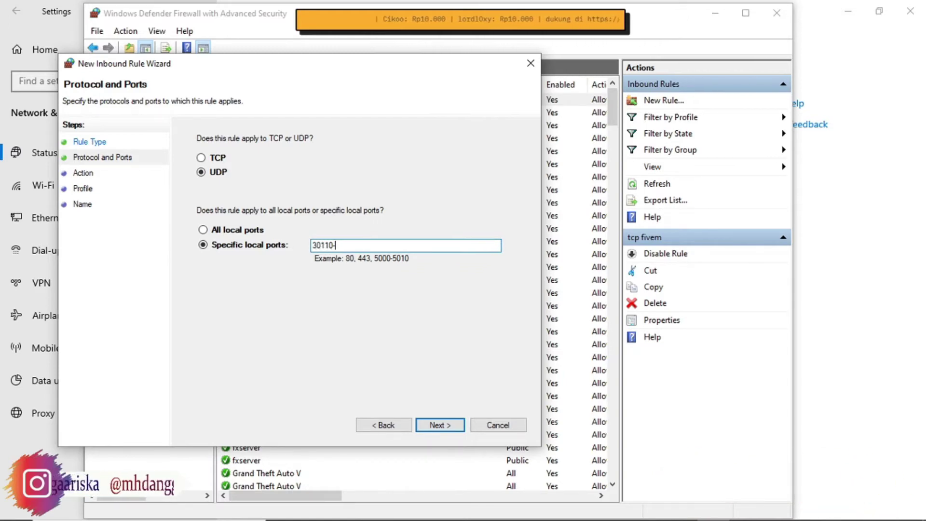
{"action": "type", "text": "30120"}
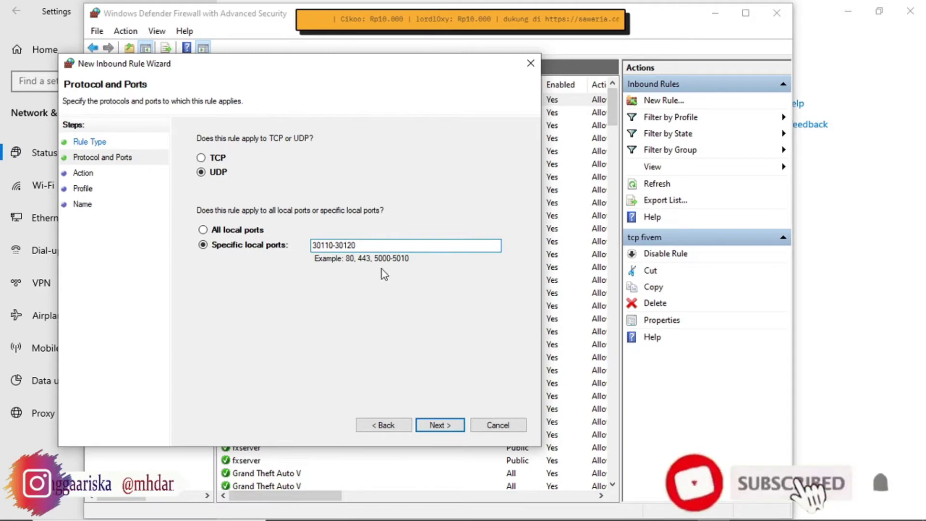
{"action": "left_click", "coordinate": [441, 426]}
- Allow the connection with the default profiles, name the inbound rule "udp fivem" and finish creating it
{"action": "left_click", "coordinate": [440, 426]}
{"action": "left_click", "coordinate": [440, 426]}
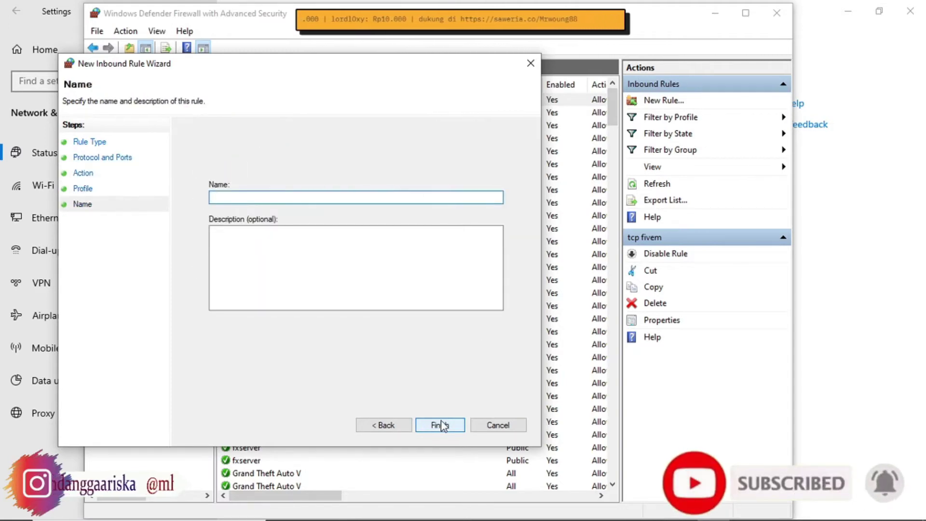
{"action": "type", "text": "udp fi"}
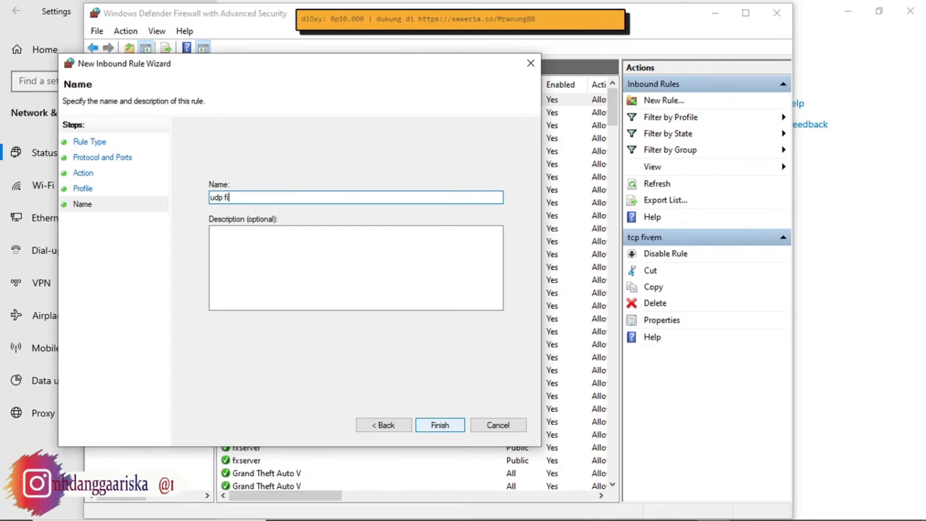
{"action": "type", "text": "vem"}
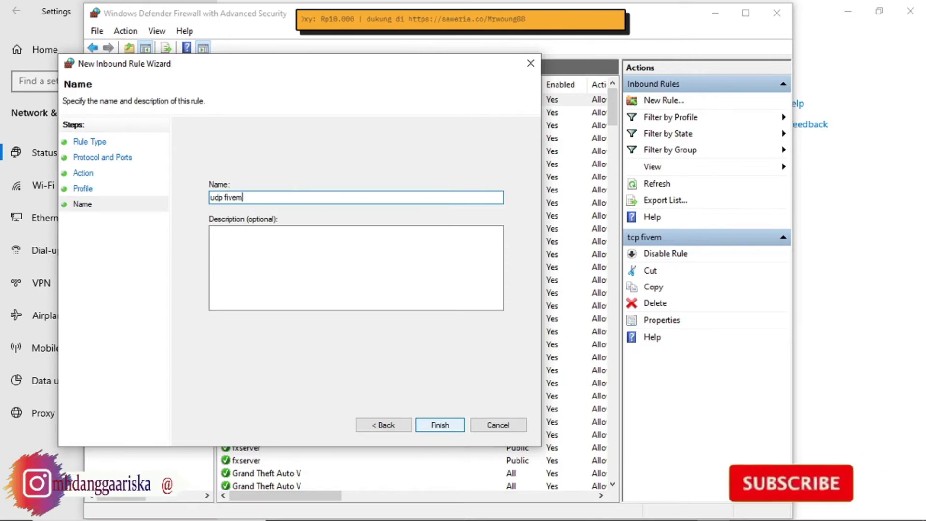
{"action": "left_click", "coordinate": [436, 426]}
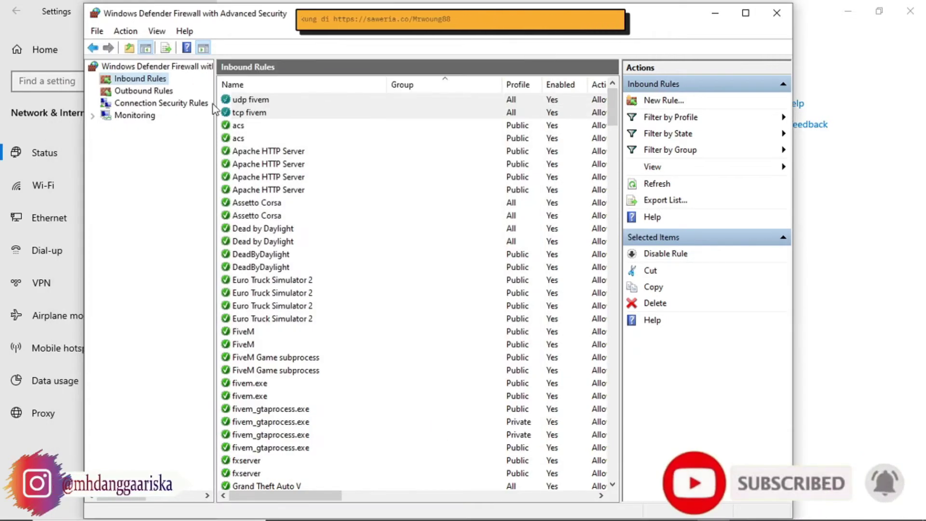
{"action": "left_click", "coordinate": [150, 91]}
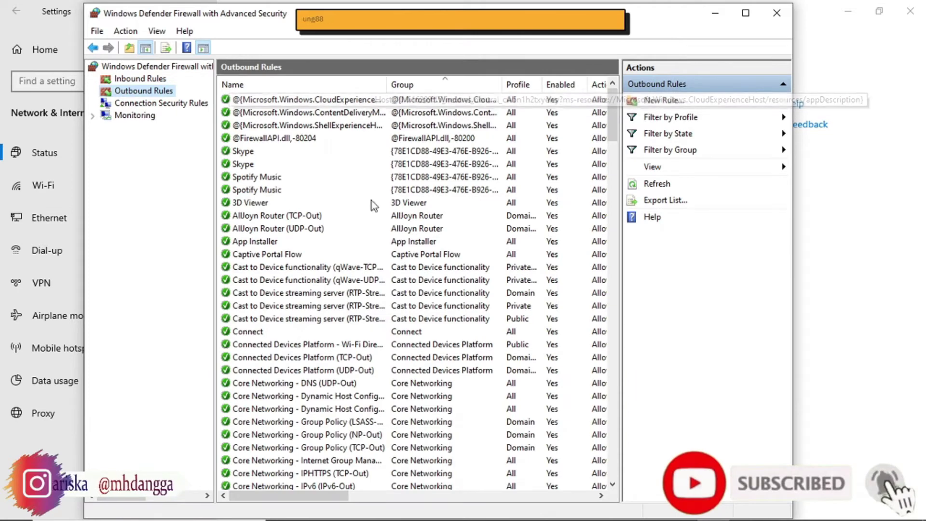
{"action": "left_click", "coordinate": [665, 101]}
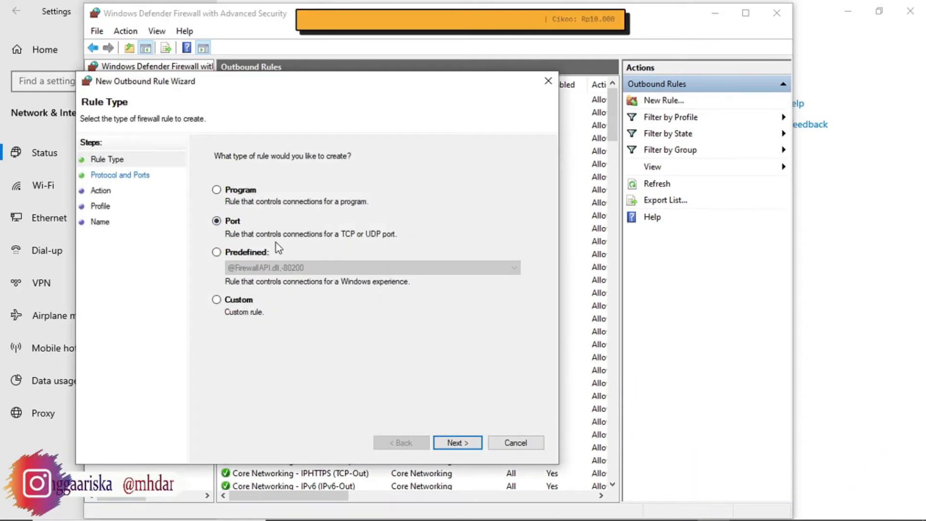
{"action": "left_click", "coordinate": [466, 450]}
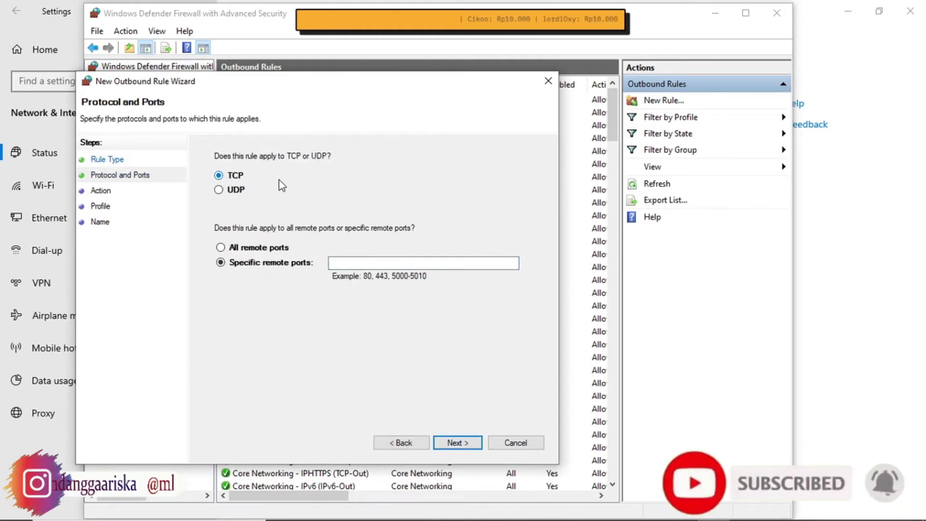
{"action": "left_click", "coordinate": [374, 263]}
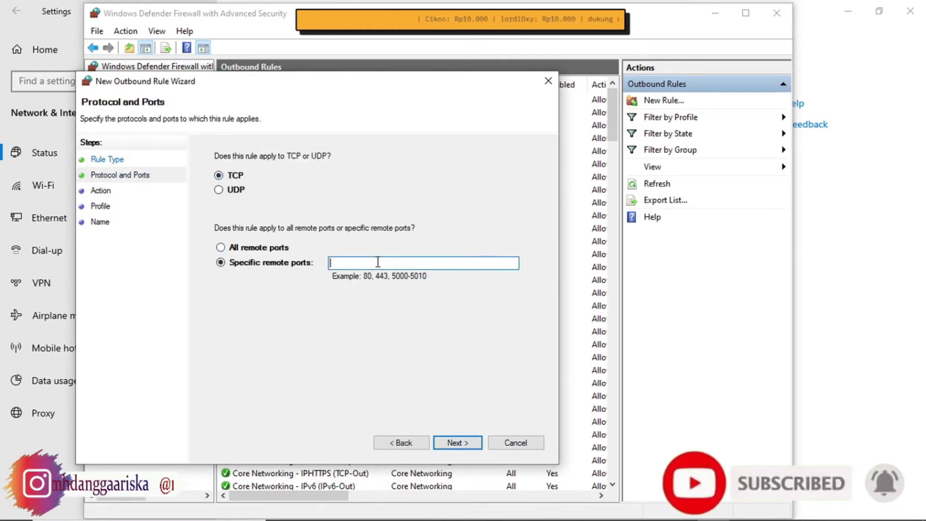
{"action": "type", "text": "30110"}
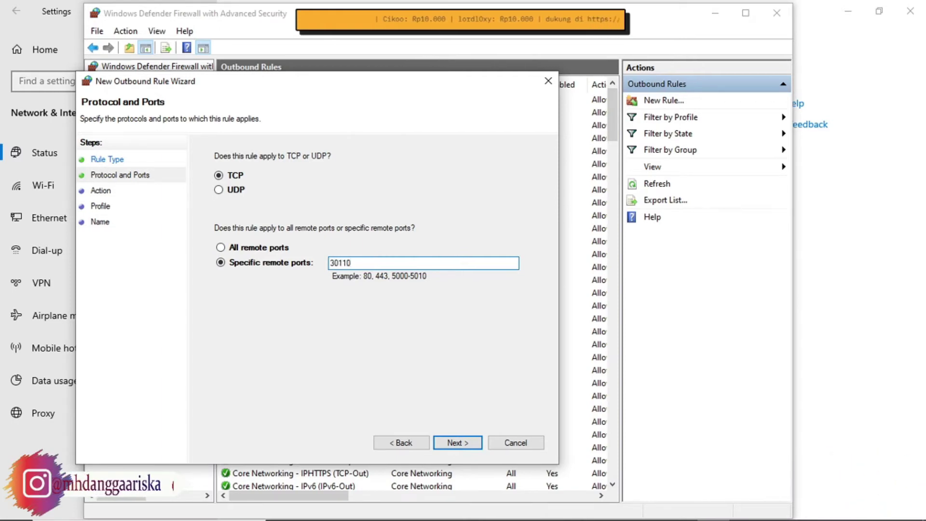
{"action": "type", "text": "-30120"}
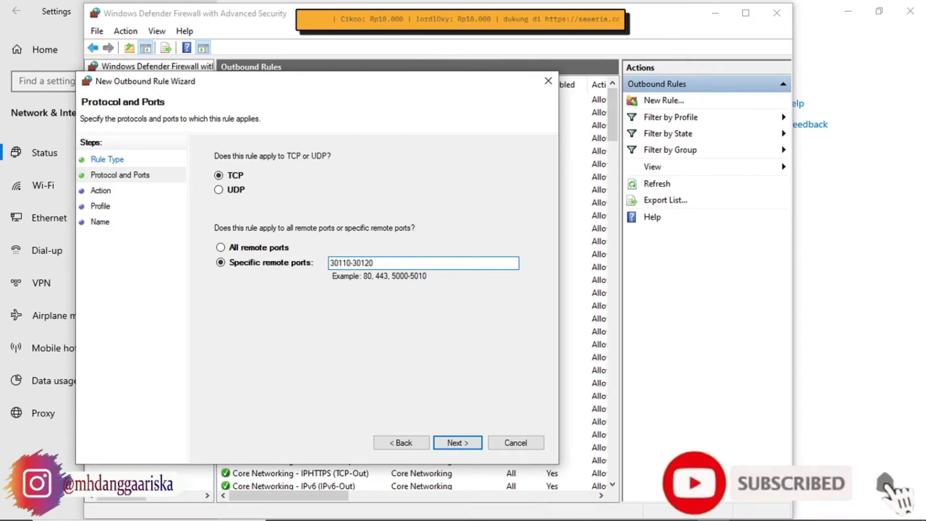
{"action": "left_click", "coordinate": [463, 443]}
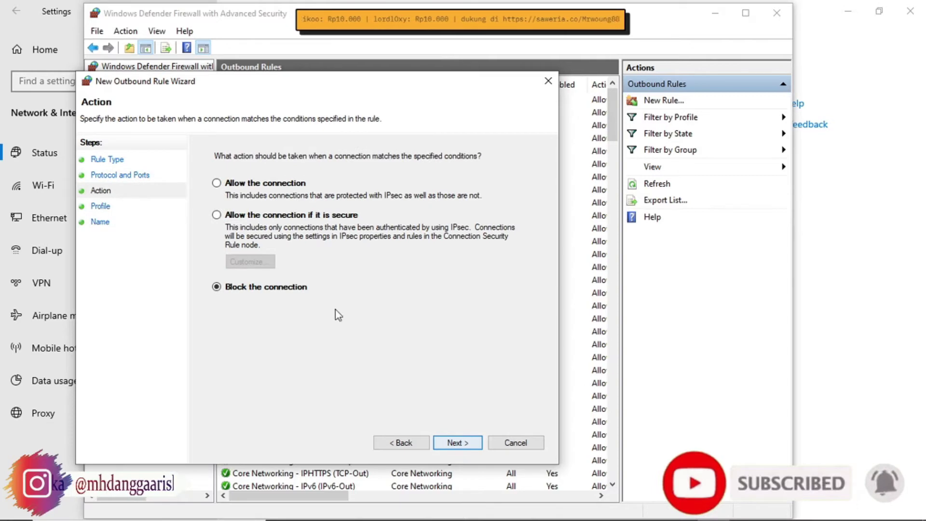
- Allow the connection with the default profiles, name the outbound rule "tcp fivem" and finish creating it
{"action": "left_click", "coordinate": [216, 183]}
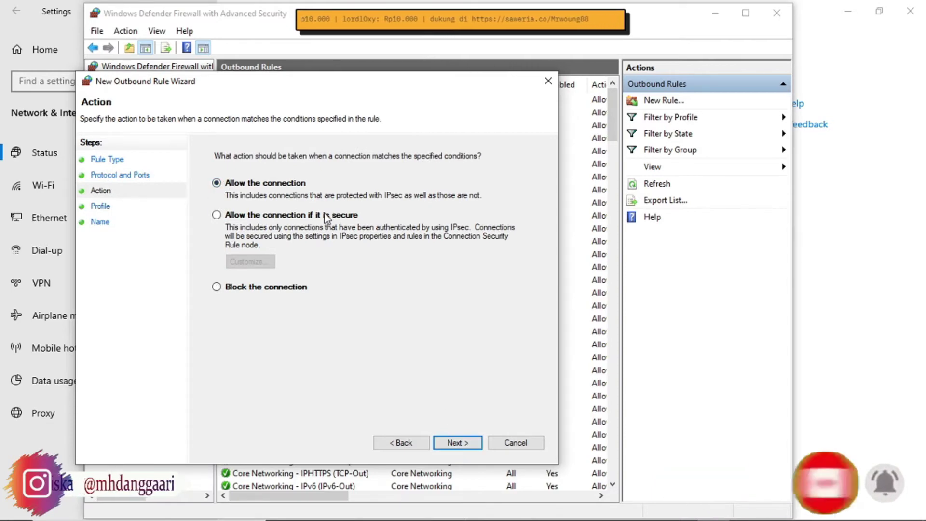
{"action": "left_click", "coordinate": [459, 444]}
{"action": "left_click", "coordinate": [458, 442]}
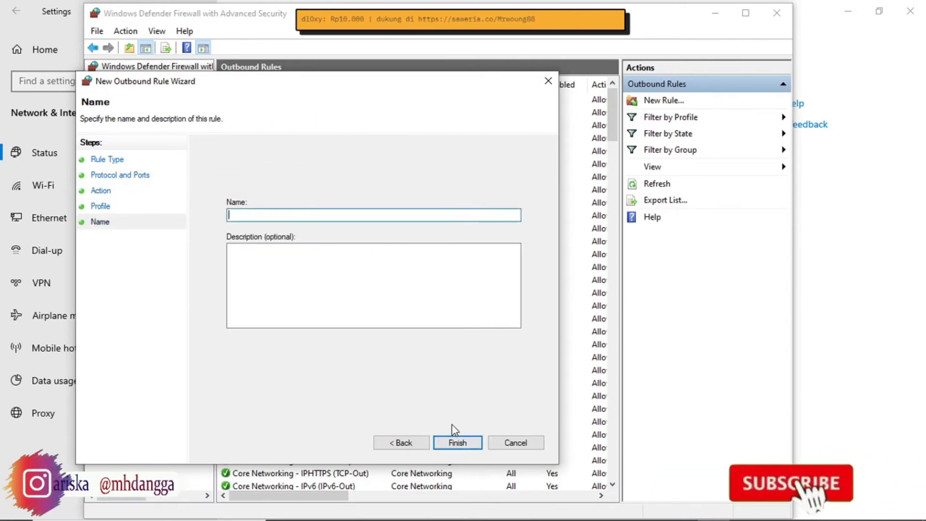
{"action": "type", "text": "tcp"}
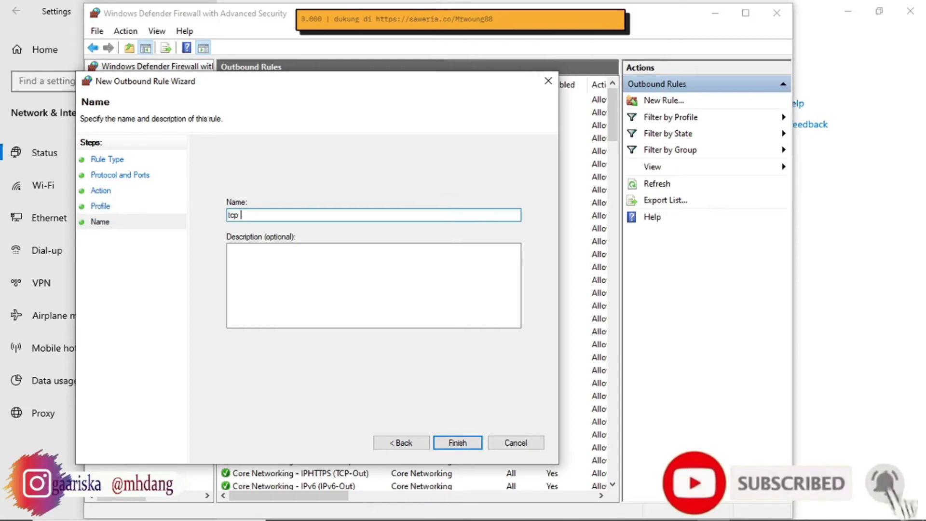
{"action": "left_click", "coordinate": [457, 442]}
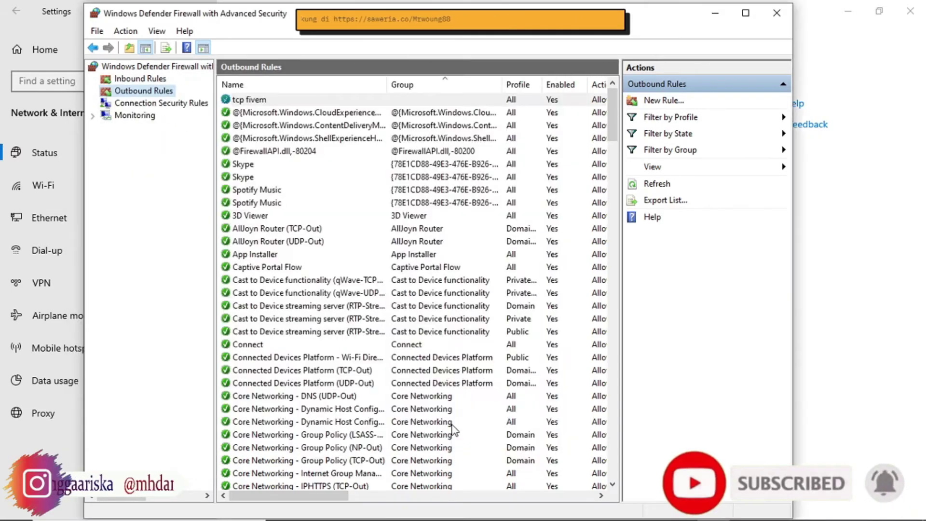
{"action": "left_click", "coordinate": [655, 102]}
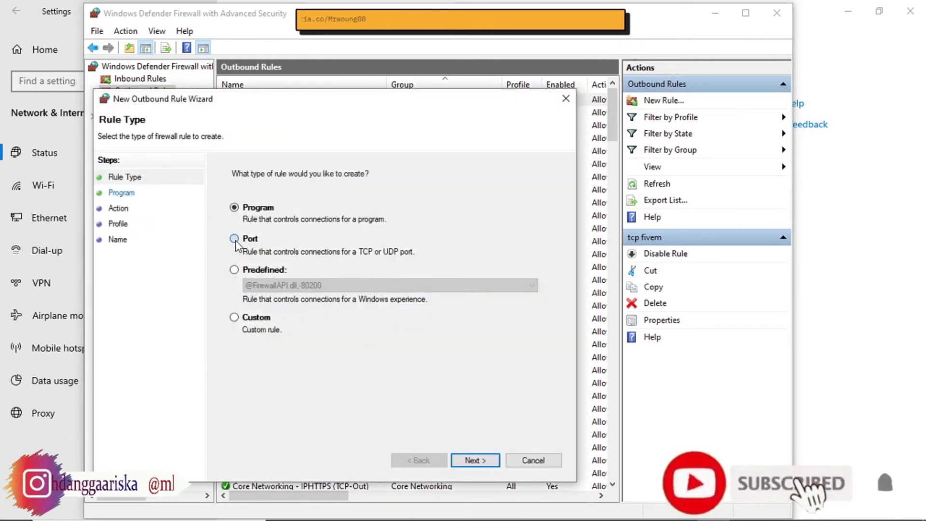
{"action": "left_click", "coordinate": [235, 239]}
{"action": "left_click", "coordinate": [475, 461]}
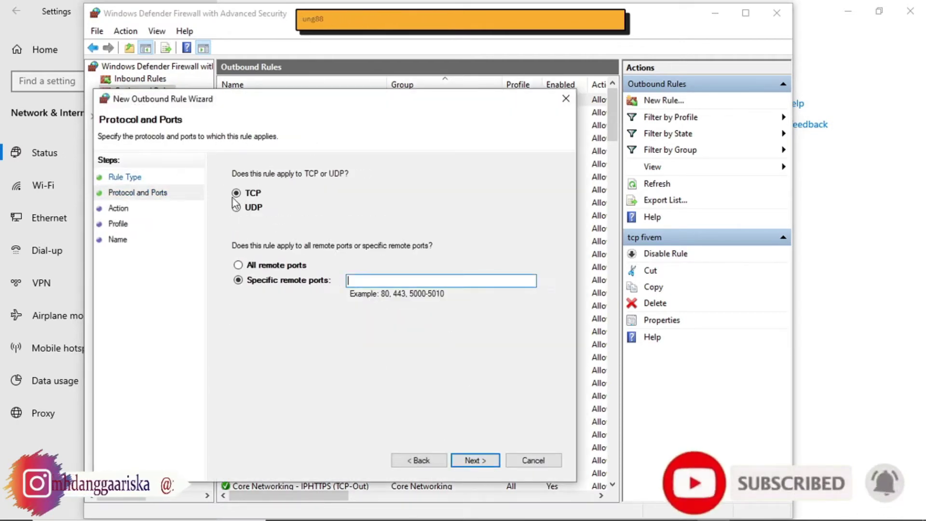
{"action": "left_click", "coordinate": [366, 281]}
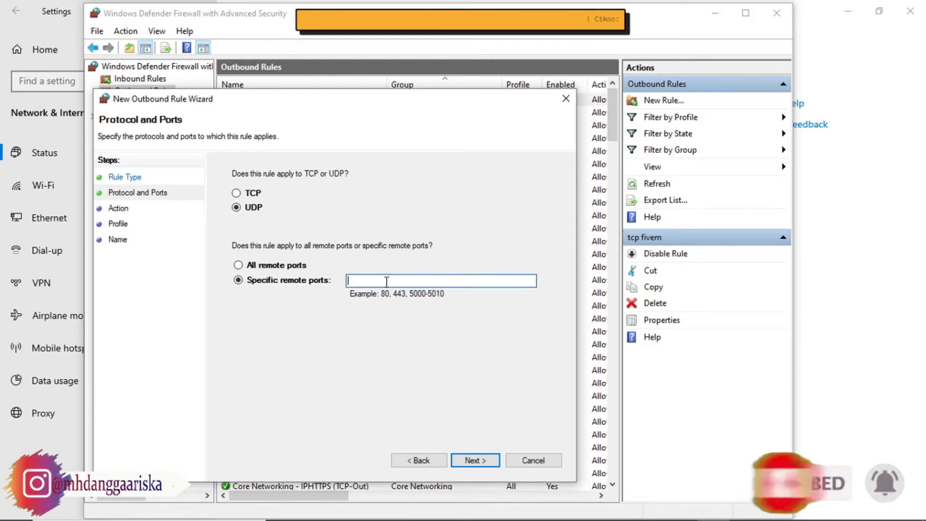
{"action": "type", "text": "30110"}
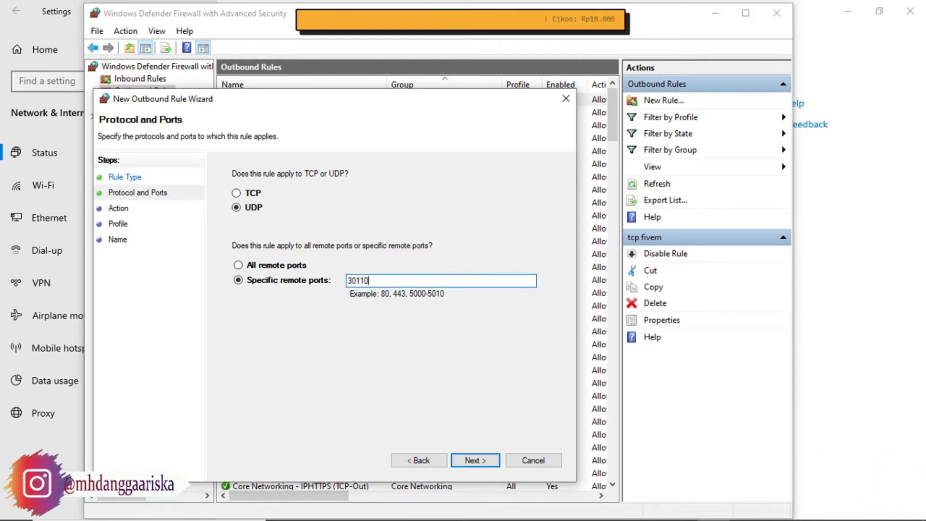
{"action": "type", "text": "-30120"}
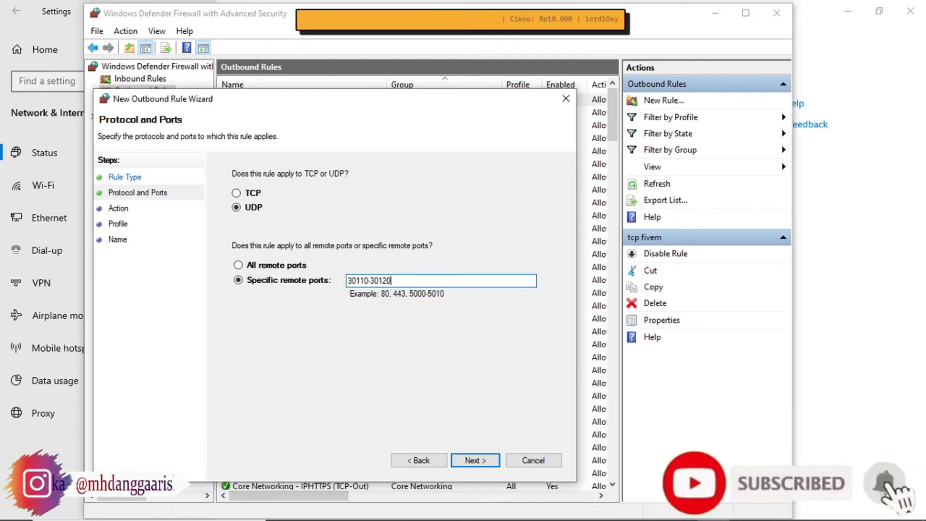
{"action": "left_click", "coordinate": [473, 460]}
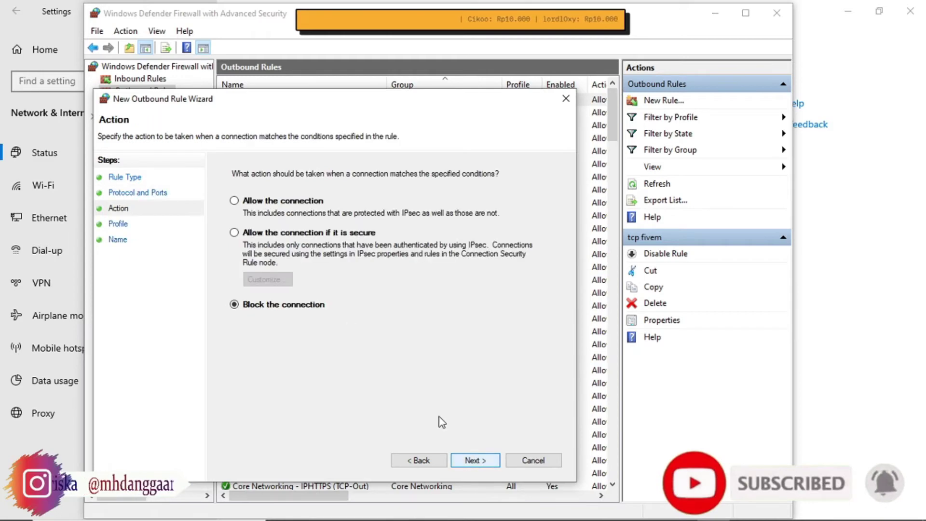
- Allow the connection with the default profiles, name the outbound rule "udp fivem" and finish creating it
{"action": "left_click", "coordinate": [301, 203]}
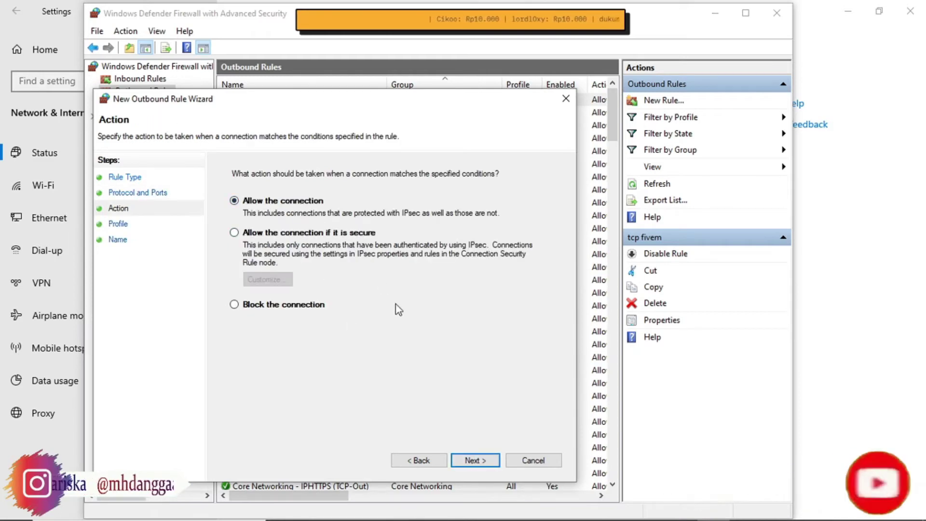
{"action": "left_click", "coordinate": [481, 462]}
{"action": "left_click", "coordinate": [481, 463]}
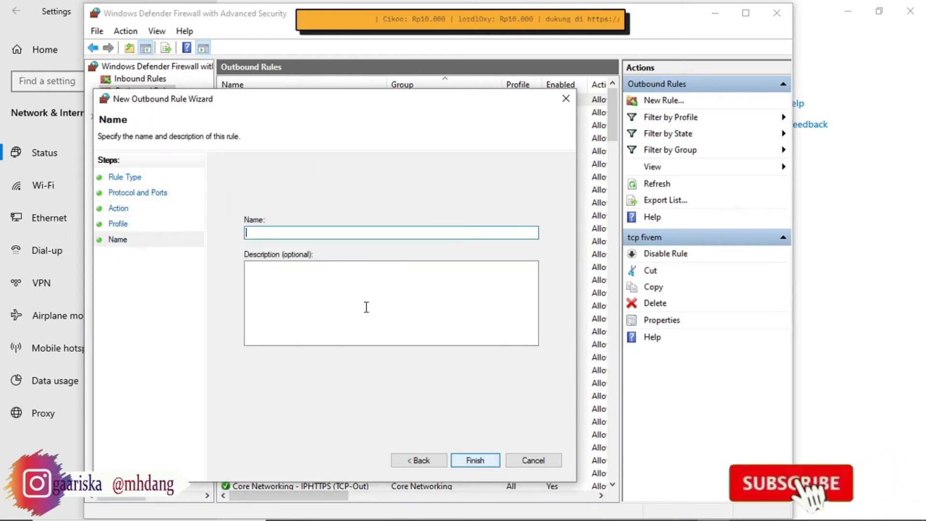
{"action": "type", "text": "udp fivem"}
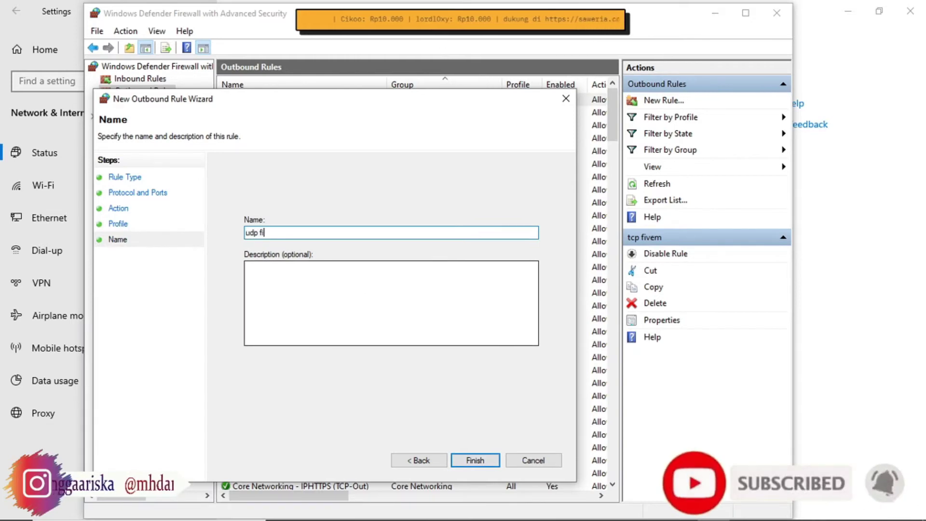
{"action": "left_click", "coordinate": [476, 460]}
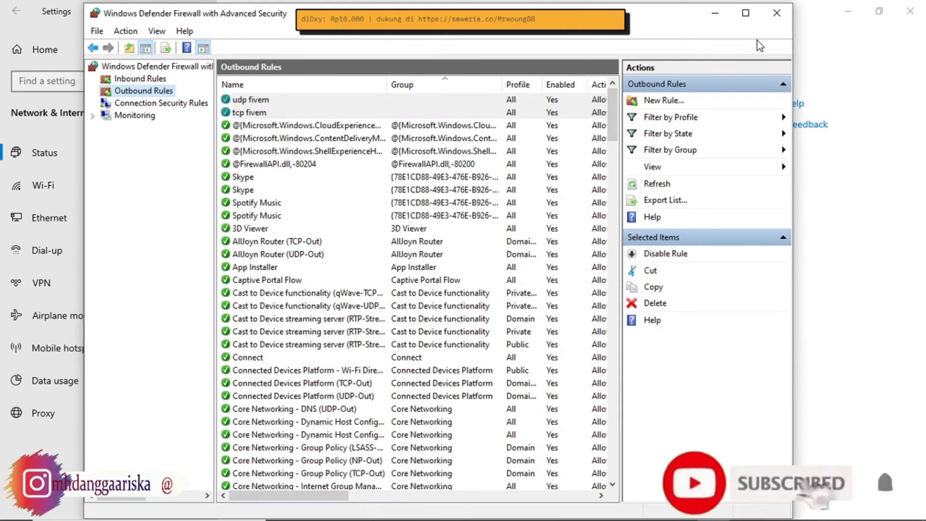
- Close the firewall and Settings windows and switch to server.cfg in Visual Studio Code
{"action": "left_click", "coordinate": [785, 21]}
{"action": "left_click", "coordinate": [911, 11]}
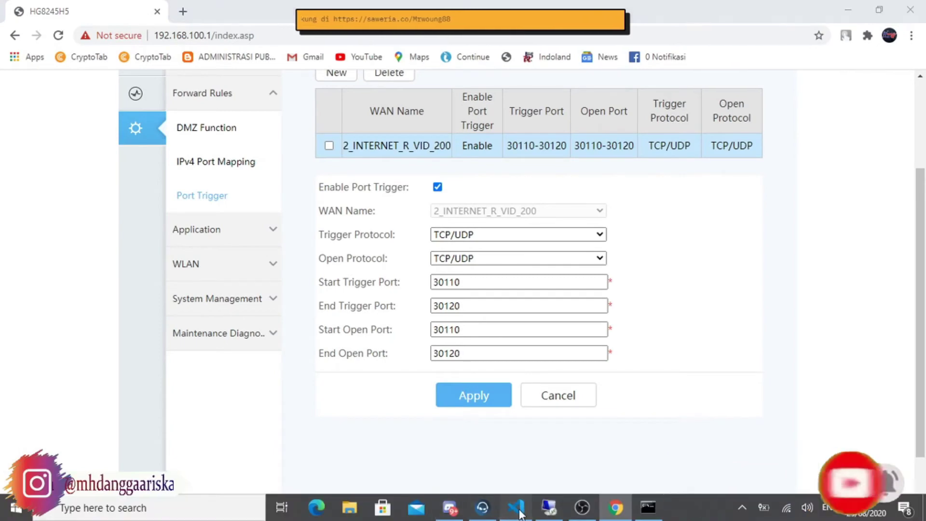
{"action": "left_click", "coordinate": [516, 517]}
{"action": "scroll", "coordinate": [248, 165], "scroll_direction": "down", "scroll_amount": 2}
{"action": "scroll", "coordinate": [248, 164], "scroll_direction": "up", "scroll_amount": 2}
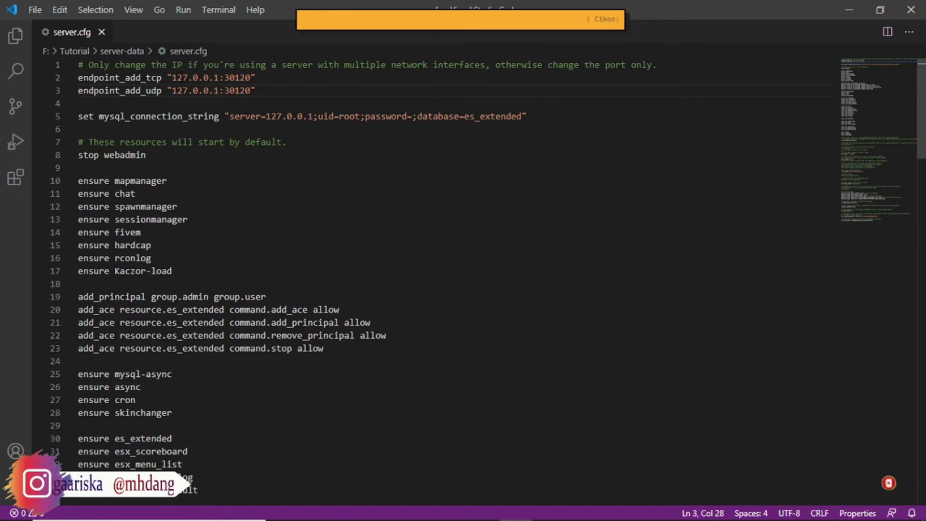
- Change the IP address of endpoint_add_tcp in server.cfg to 0.0.0.0, keeping port 30120
{"action": "left_click_drag", "start_coordinate": [172, 77], "coordinate": [219, 77]}
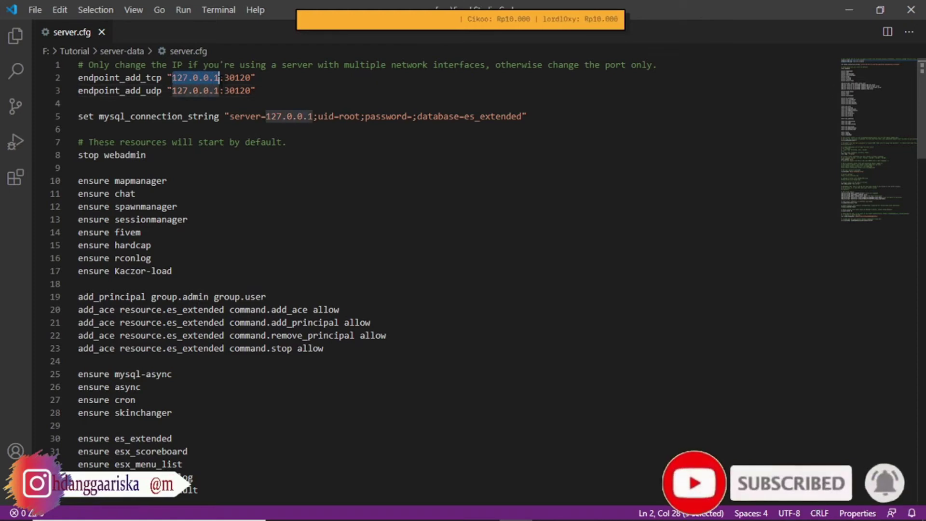
{"action": "key", "text": "shift+Left"}
{"action": "key", "text": "shift+Left"}
{"action": "key", "text": "shift+Left"}
{"action": "key", "text": "shift+Left"}
{"action": "key", "text": "shift+Left"}
{"action": "key", "text": "shift+Left"}
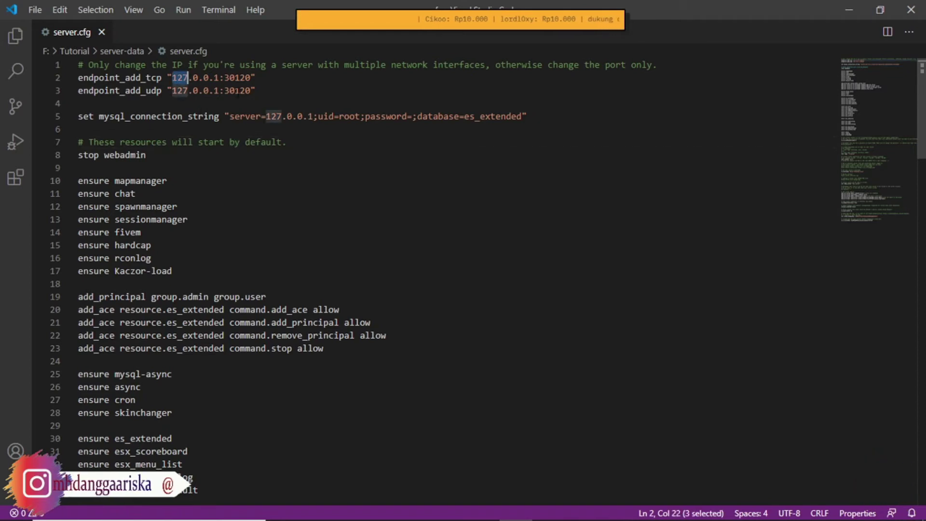
{"action": "type", "text": "0"}
{"action": "key", "text": "Right"}
{"action": "key", "text": "Right"}
{"action": "key", "text": "Right"}
{"action": "key", "text": "Right"}
{"action": "key", "text": "Right"}
{"action": "key", "text": "Right"}
{"action": "key", "text": "BackSpace"}
{"action": "type", "text": "0"}
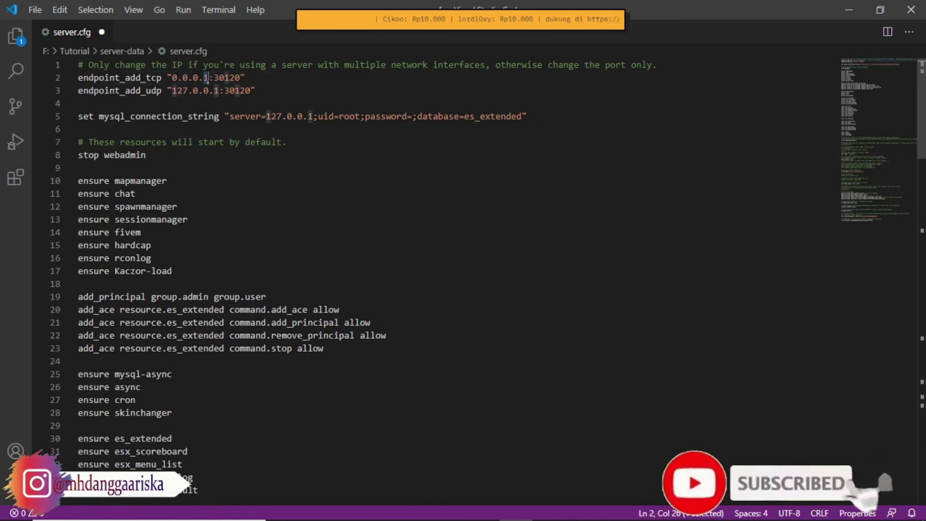
- Change the IP address of endpoint_add_udp to 0.0.0.0 and save server.cfg
{"action": "double_click", "coordinate": [188, 91]}
{"action": "type", "text": "0"}
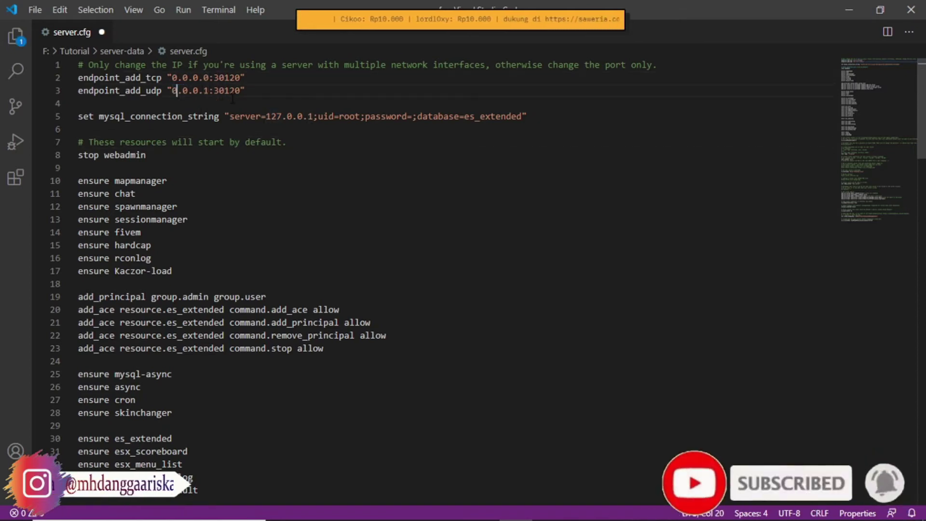
{"action": "double_click", "coordinate": [206, 90]}
{"action": "type", "text": "0"}
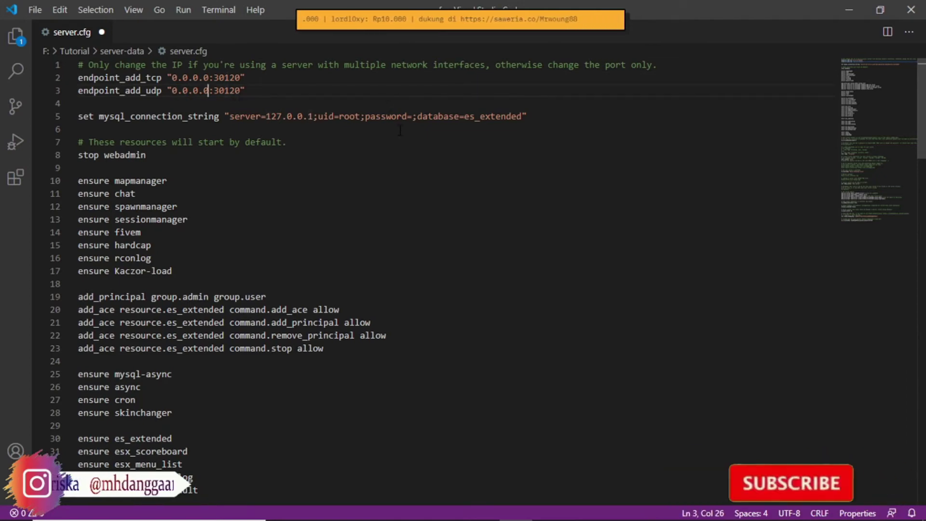
{"action": "key", "text": "ctrl+s"}
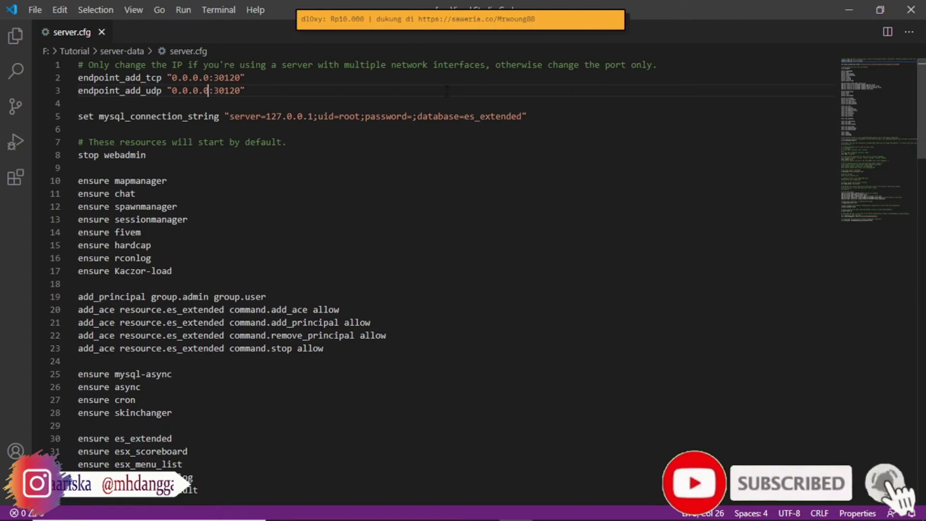
- Minimize the editor, return to Chrome and open whatismyipaddress.com in a new tab
{"action": "left_click", "coordinate": [849, 10]}
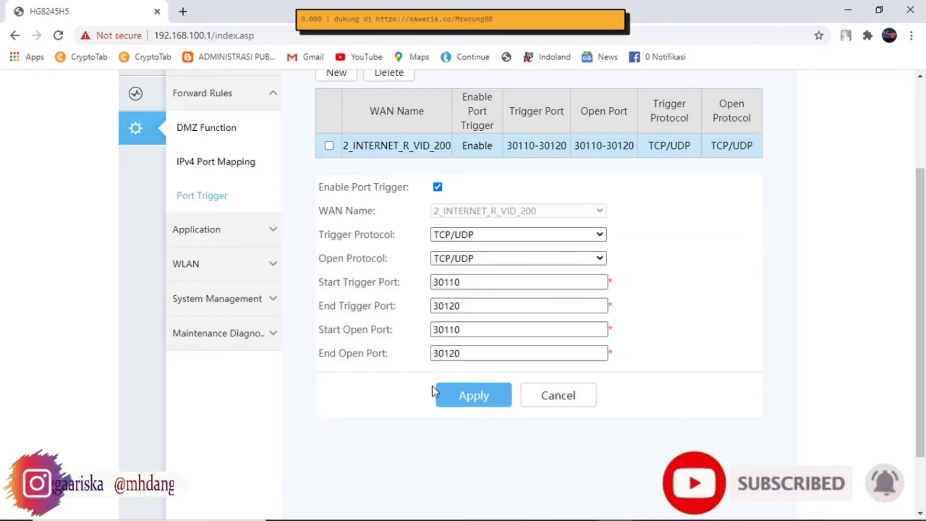
{"action": "left_click", "coordinate": [449, 392]}
{"action": "left_click", "coordinate": [184, 12]}
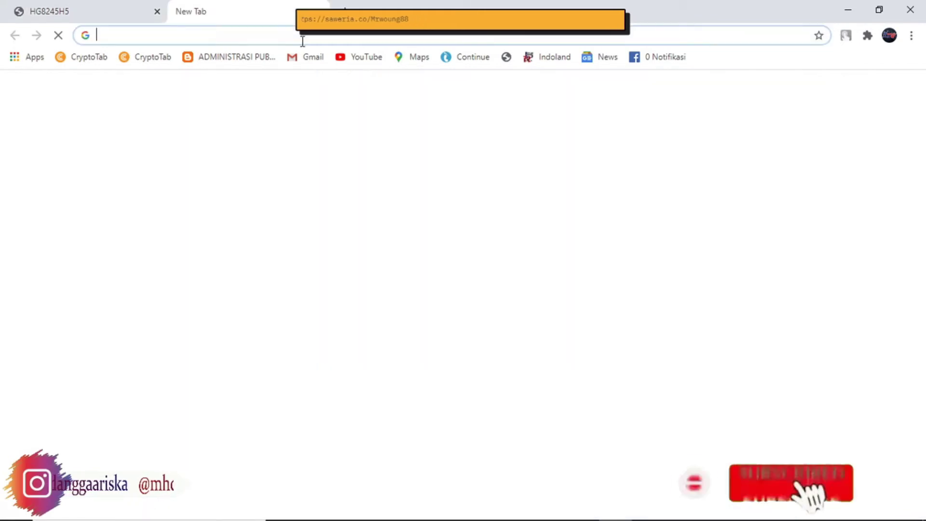
{"action": "left_click", "coordinate": [303, 41]}
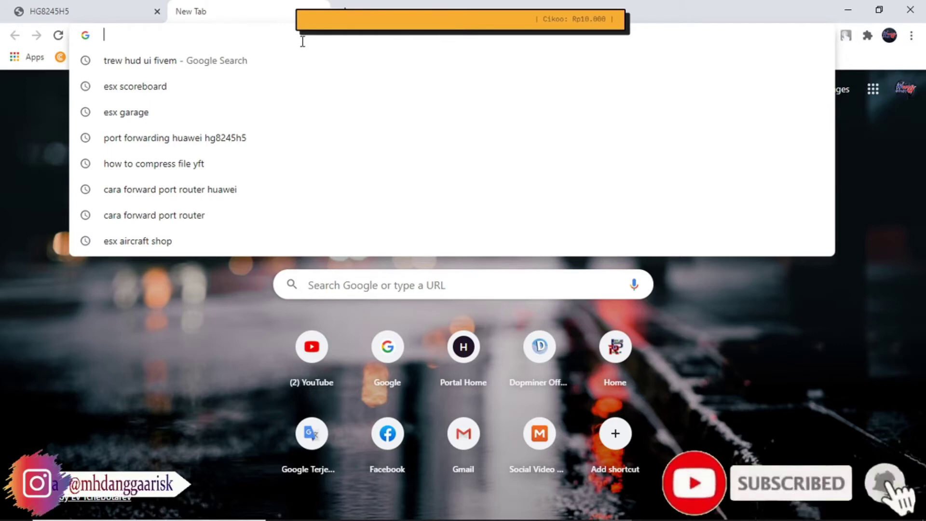
{"action": "type", "text": "wh"}
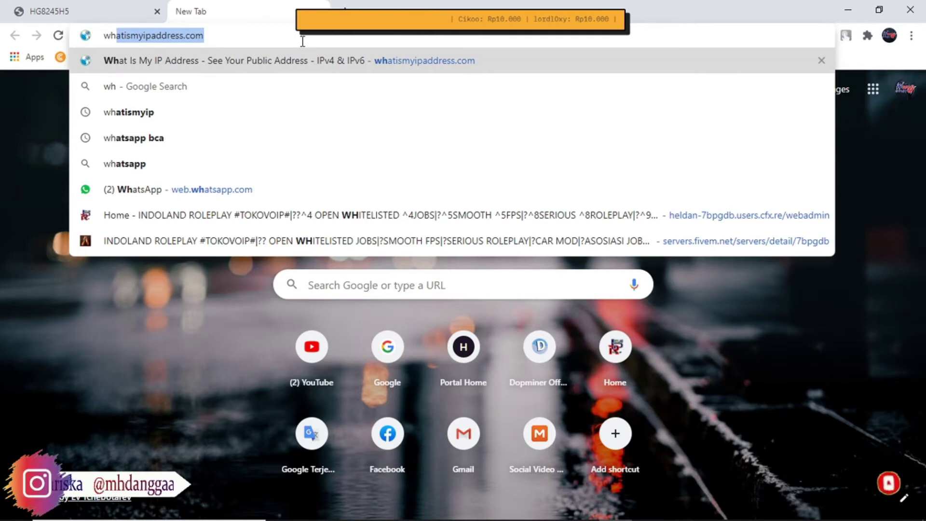
{"action": "key", "text": "Return"}
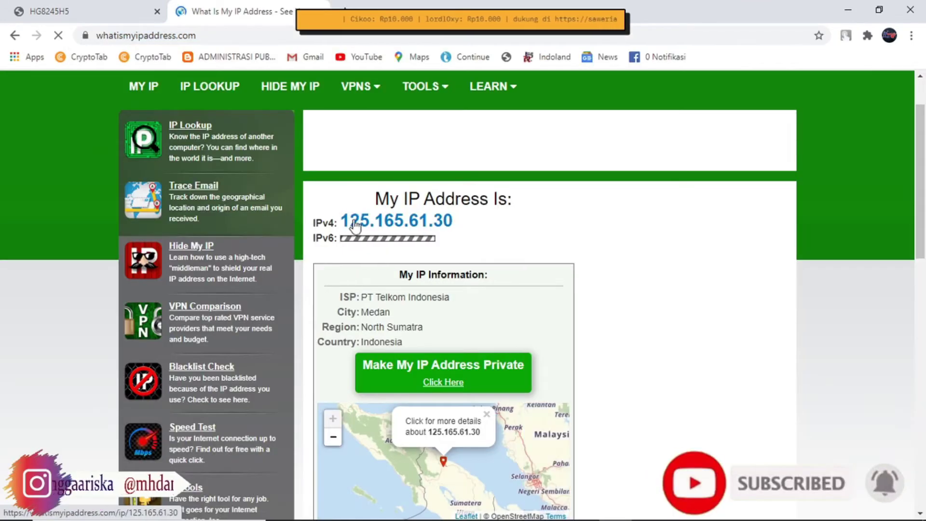
- Copy the public IPv4 address shown on the What Is My IP Address page
{"action": "left_click_drag", "start_coordinate": [456, 220], "coordinate": [341, 221]}
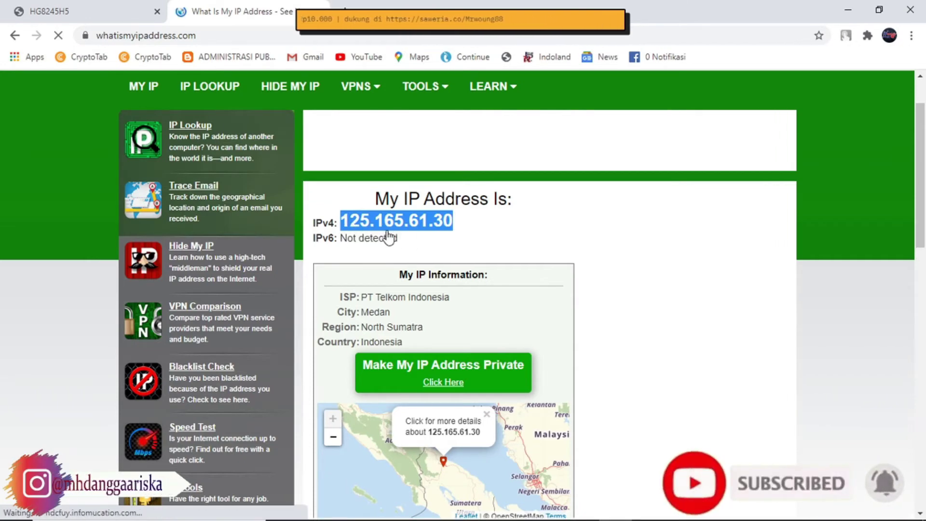
{"action": "right_click", "coordinate": [367, 221]}
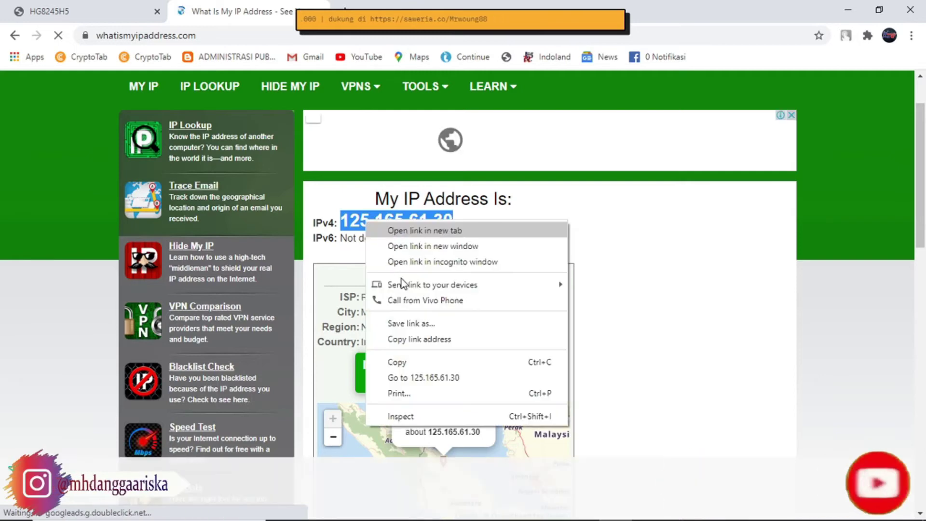
{"action": "left_click", "coordinate": [410, 363]}
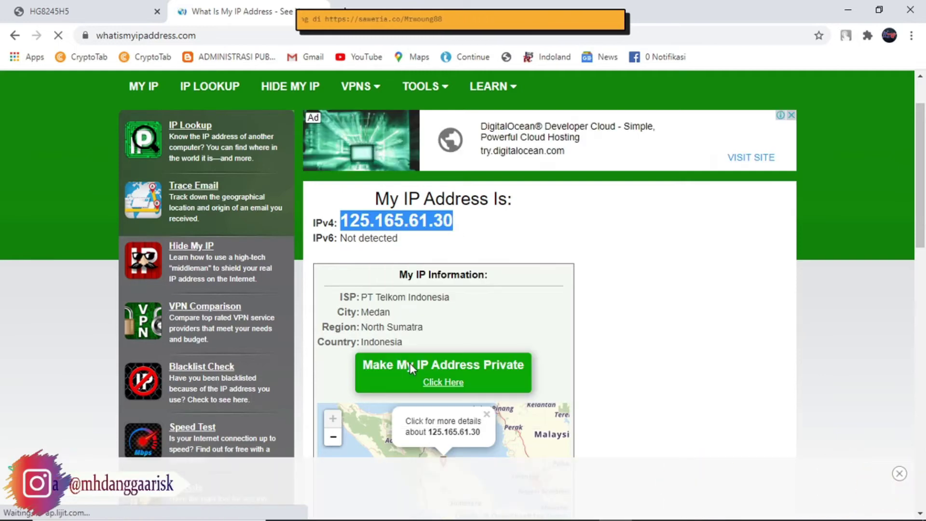
- Minimize the browser, launch FiveM from the desktop and open its console
{"action": "left_click", "coordinate": [856, 16]}
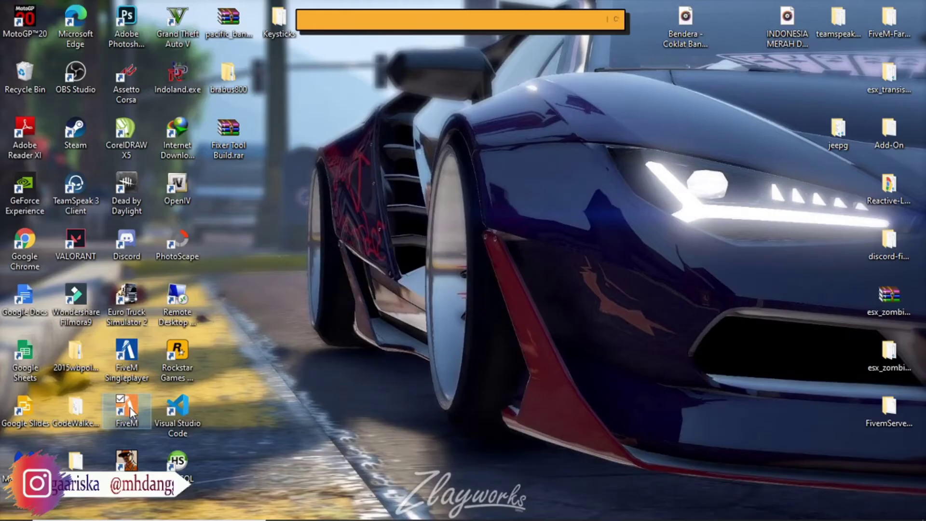
{"action": "double_click", "coordinate": [129, 407]}
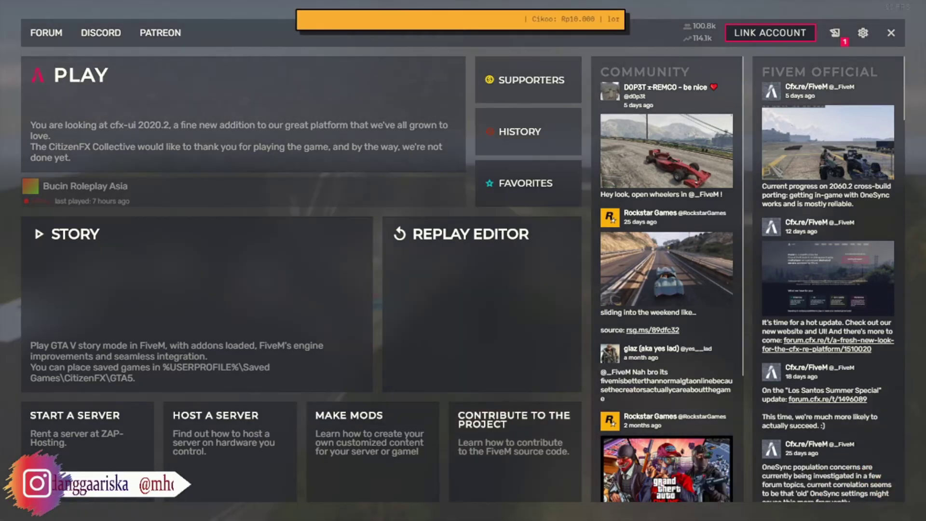
{"action": "key", "text": "F8"}
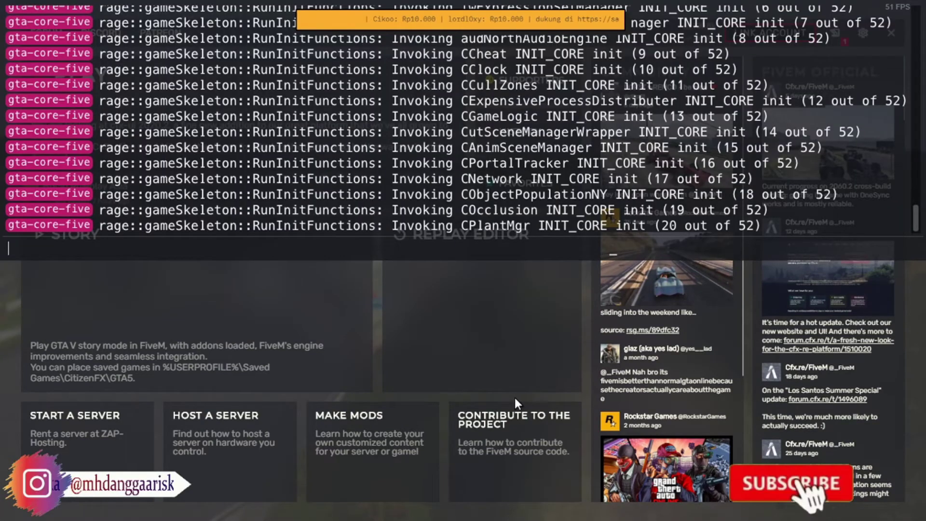